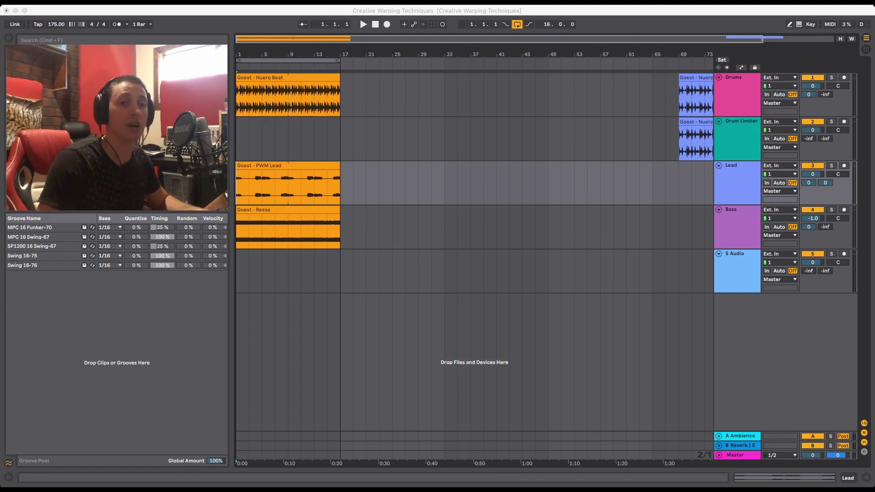
Solo the Drums track and audition the beat from bar 9.
key("super+Tab")
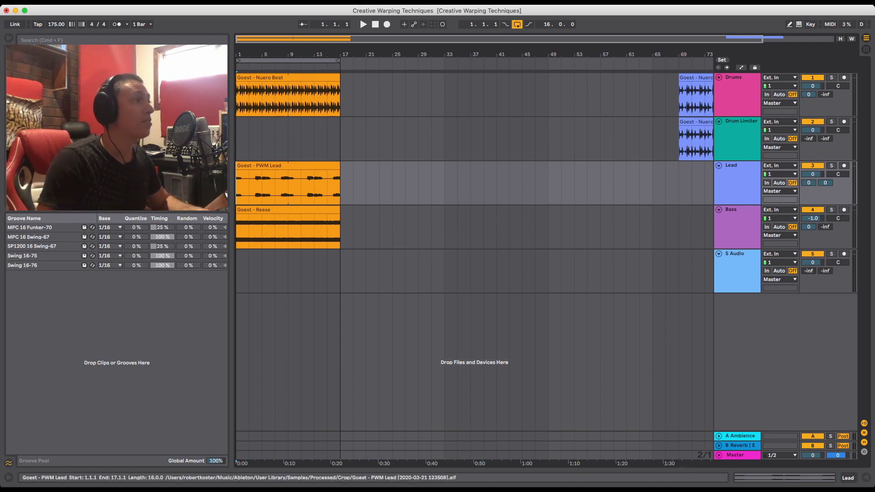
left_click(288, 139)
left_click(737, 86)
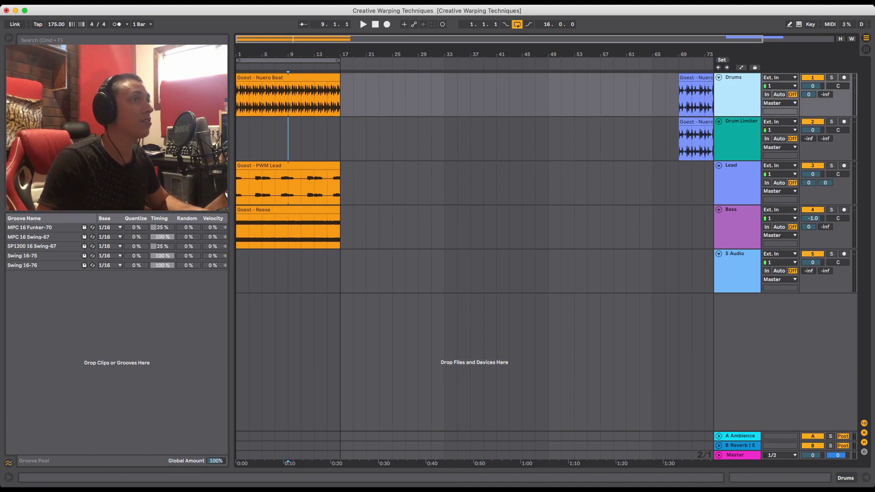
key("s")
key("space")
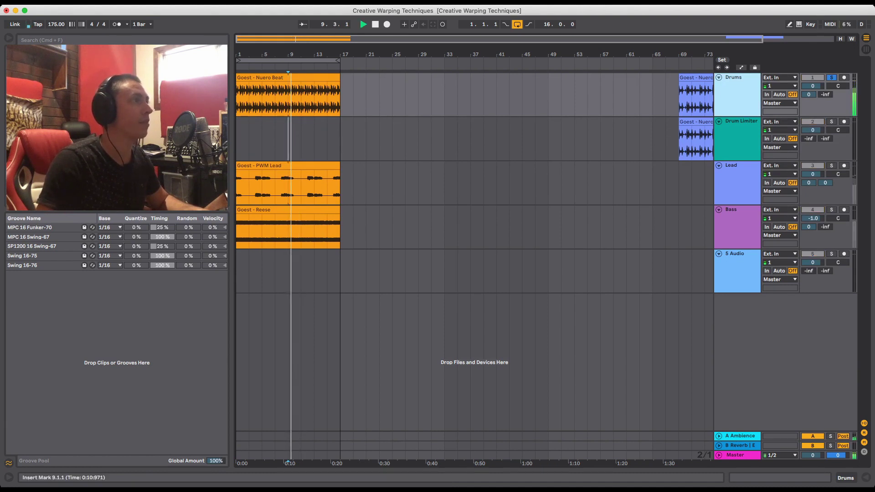
key("space")
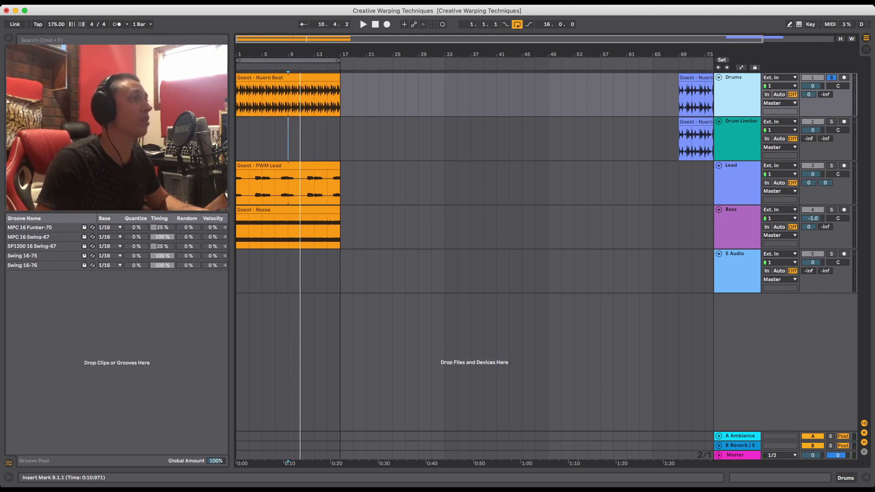
Solo the Lead track in place of the drums and audition the PWM Lead clip from bar 9.
left_click(737, 166)
left_click(831, 166)
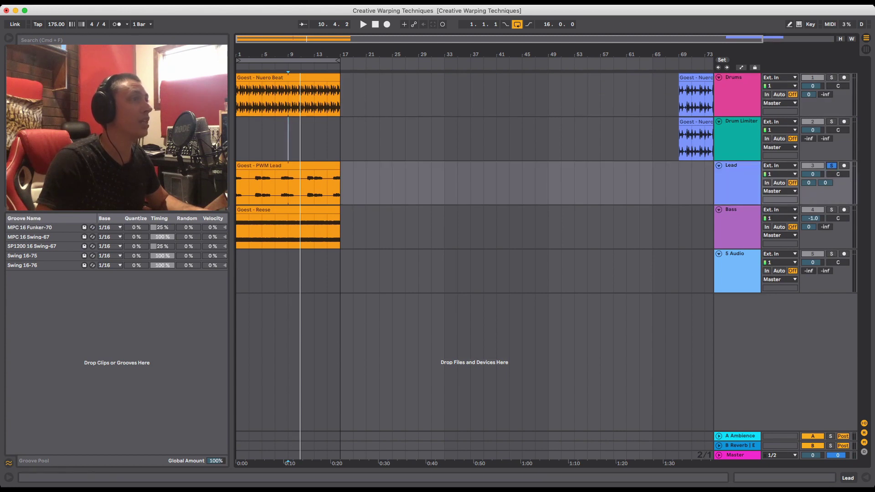
key("space")
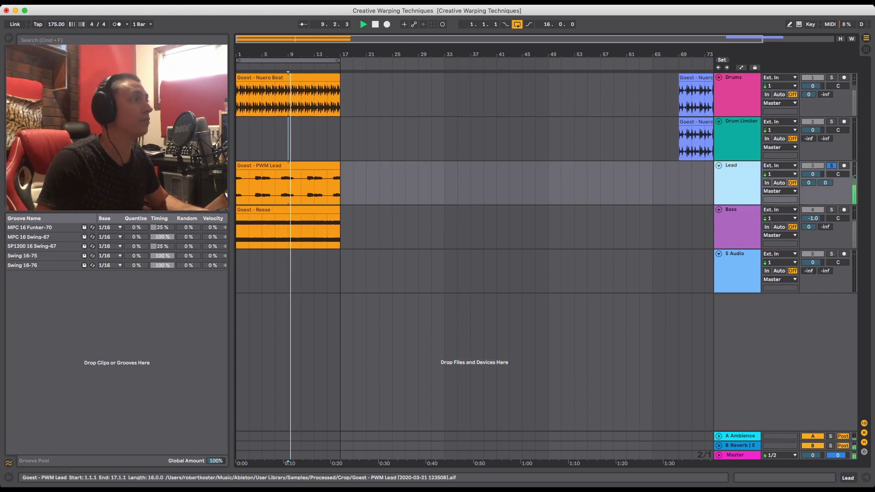
key("space")
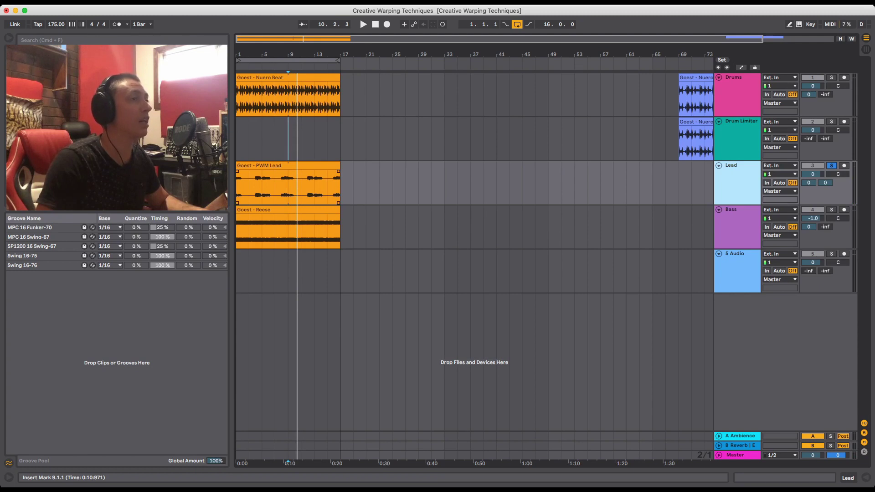
Solo the Bass track and audition the Reese clip from its start.
left_click(832, 209)
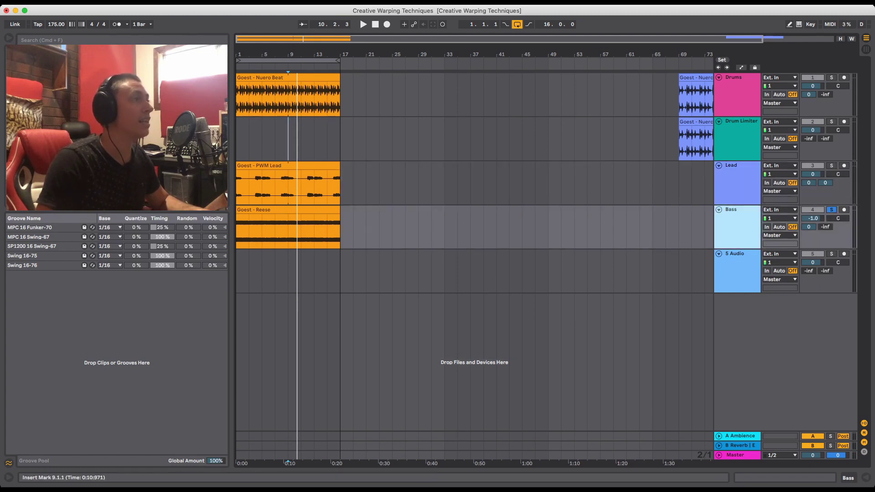
left_click(288, 209)
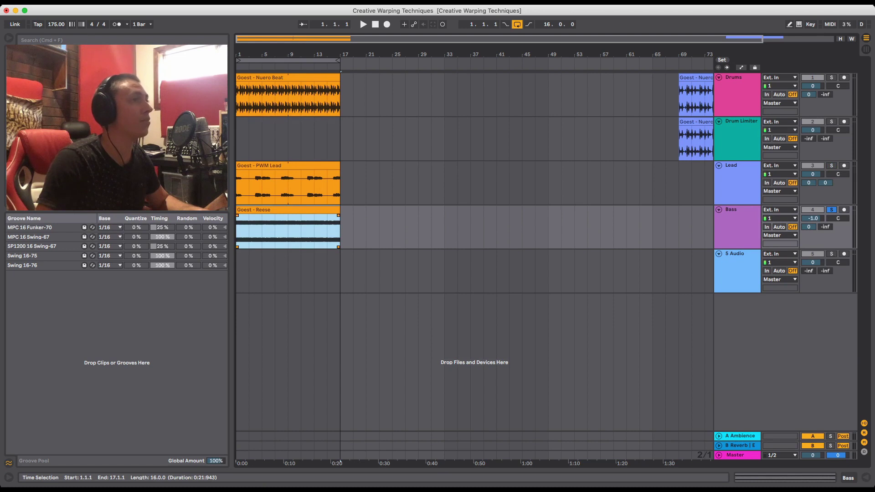
key("space")
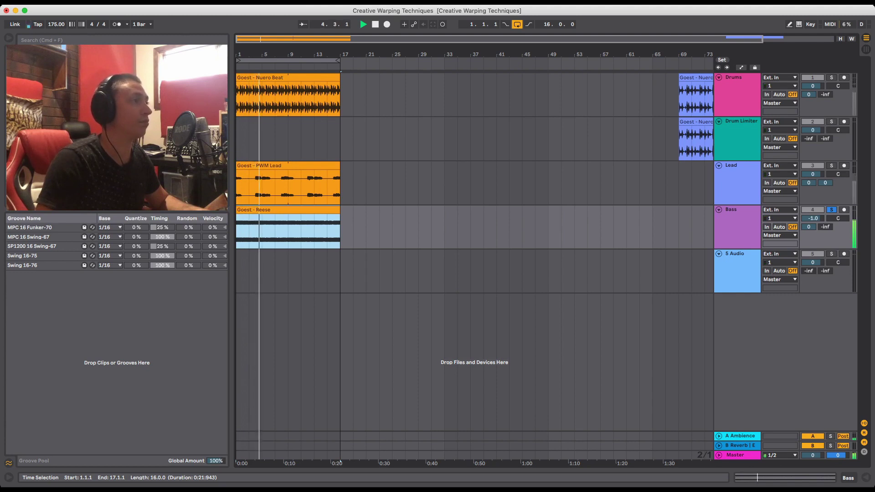
key("space")
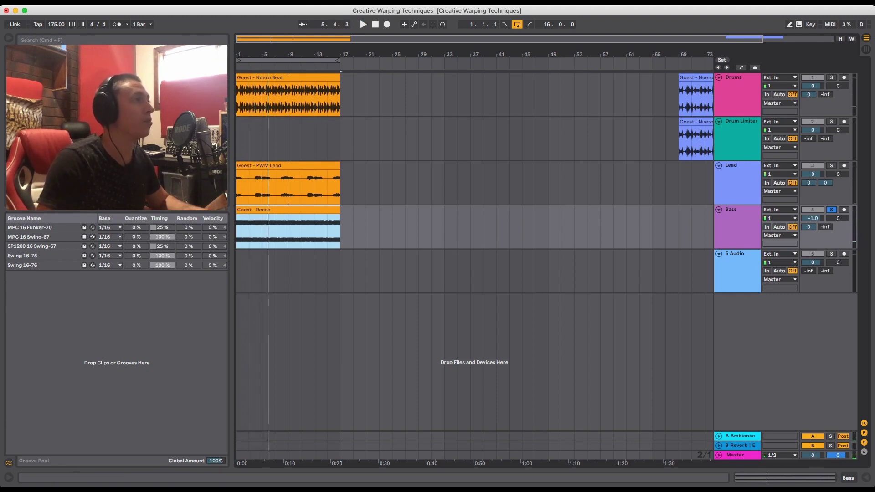
Take the Bass track out of solo and play all the tracks together from bar 1.
left_click(831, 210)
key("space")
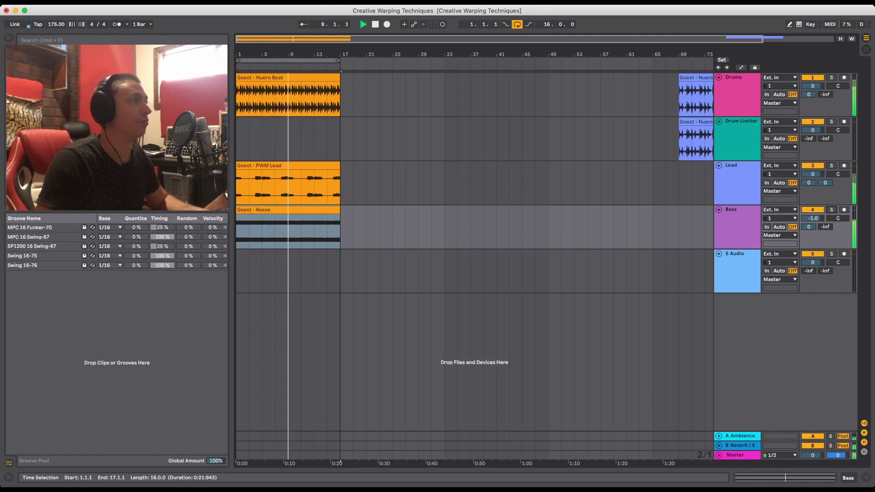
key("space")
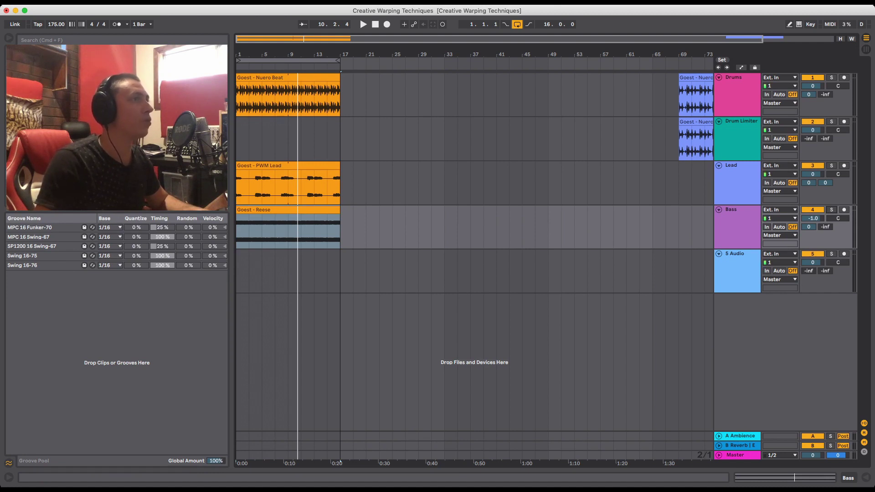
Show the automation lanes on the arrangement tracks and hide them again.
key("a")
key("a")
key("a")
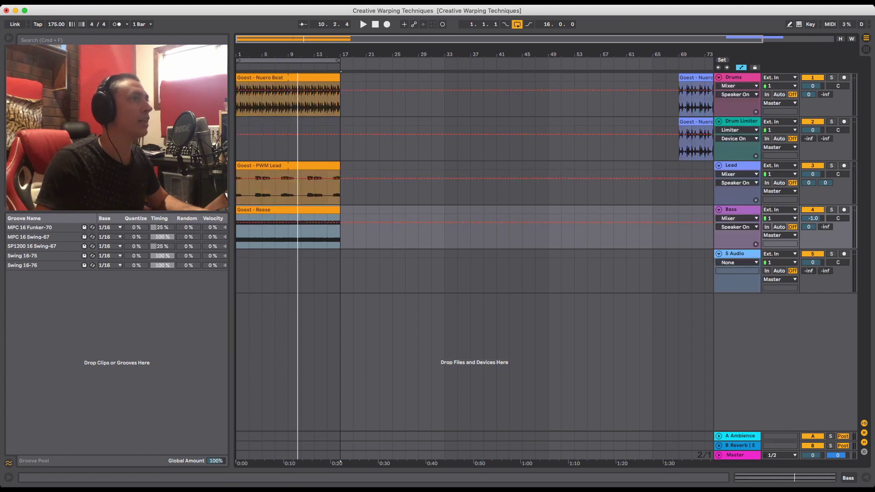
key("a")
key("a")
key("a")
key("a")
key("a")
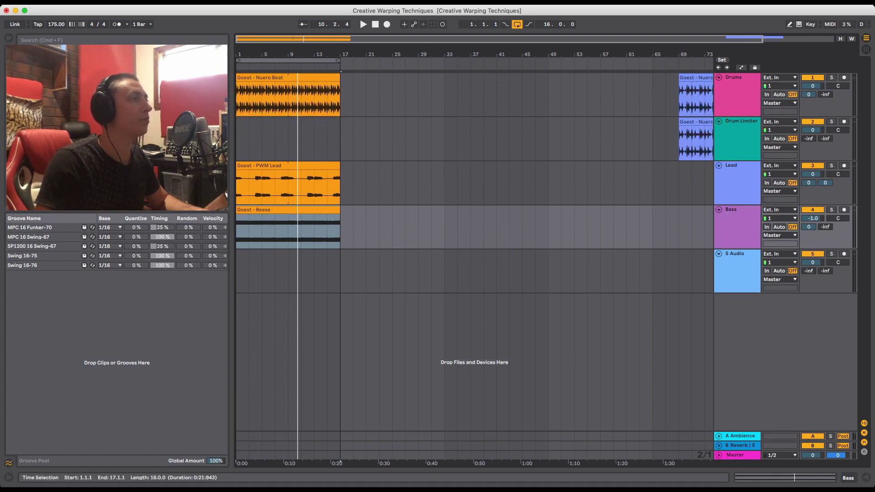
Copy the Reese clip along the Bass track so that the copy starts at bar 33.
key("Right")
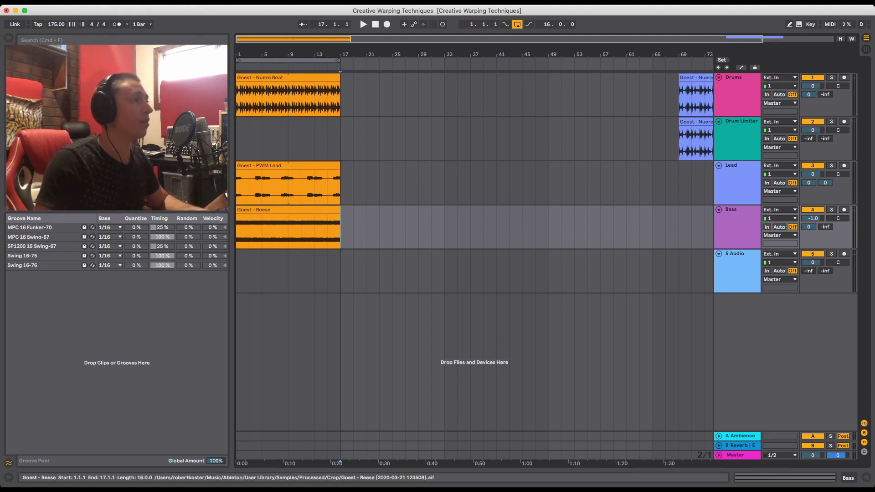
left_click(288, 209)
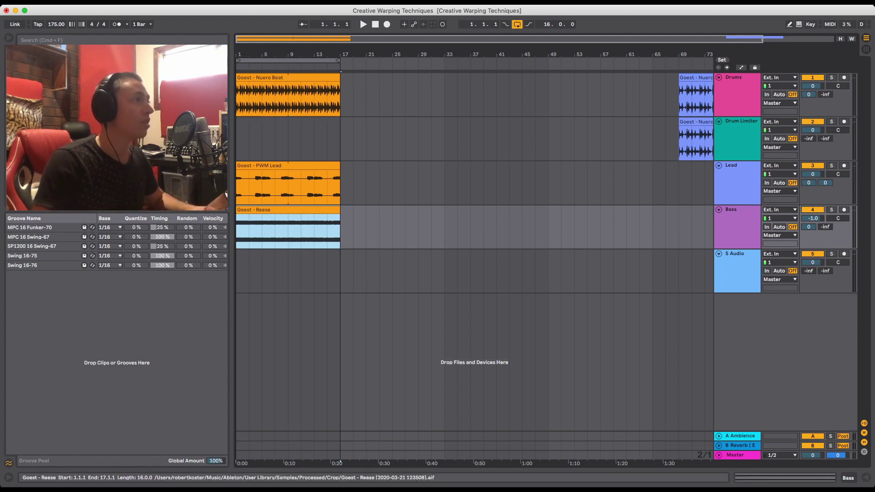
left_click_drag(288, 209, 496, 210)
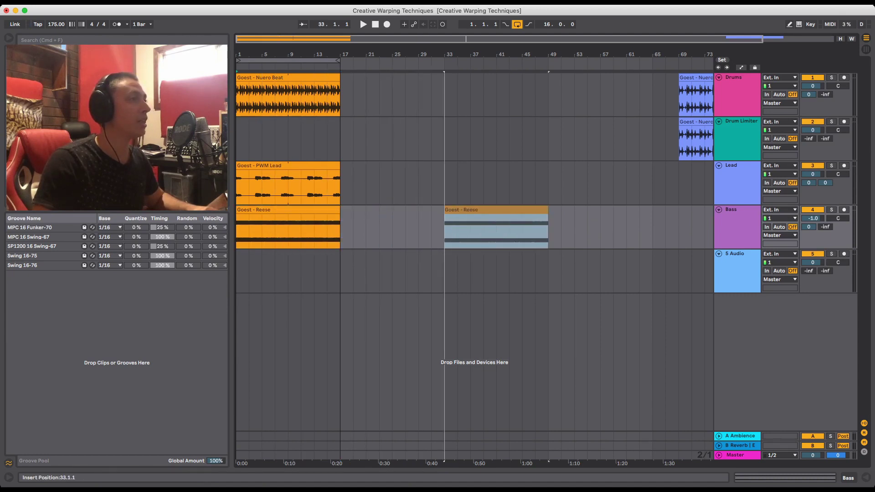
left_click_drag(495, 214, 495, 215)
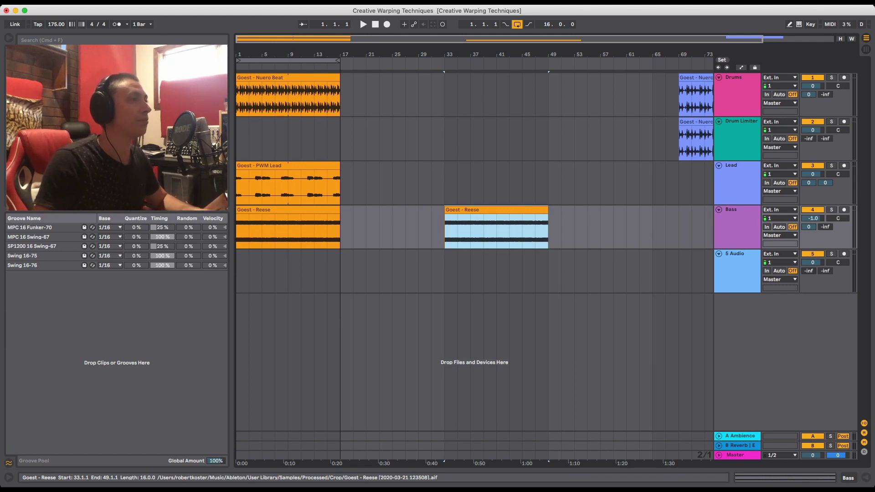
Open the copied Reese clip's sample settings and audition it with the Bass track soloed.
double_click(496, 210)
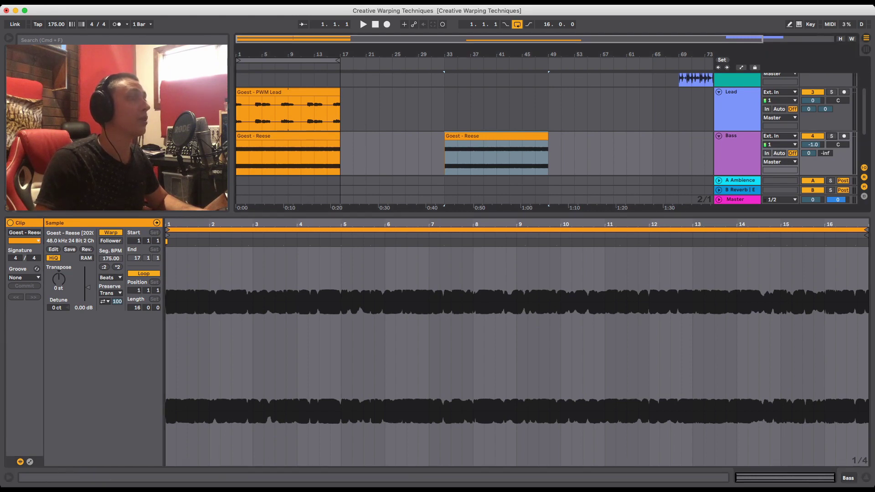
left_click(831, 136)
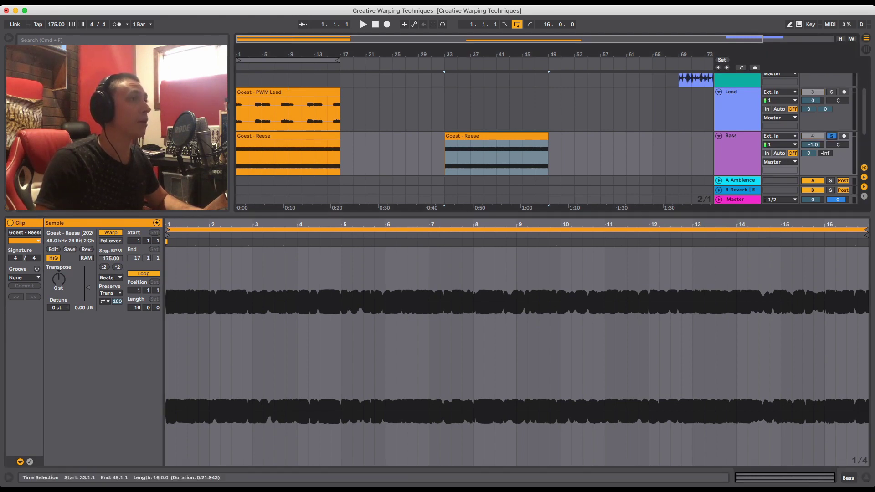
left_click(501, 135)
key("space")
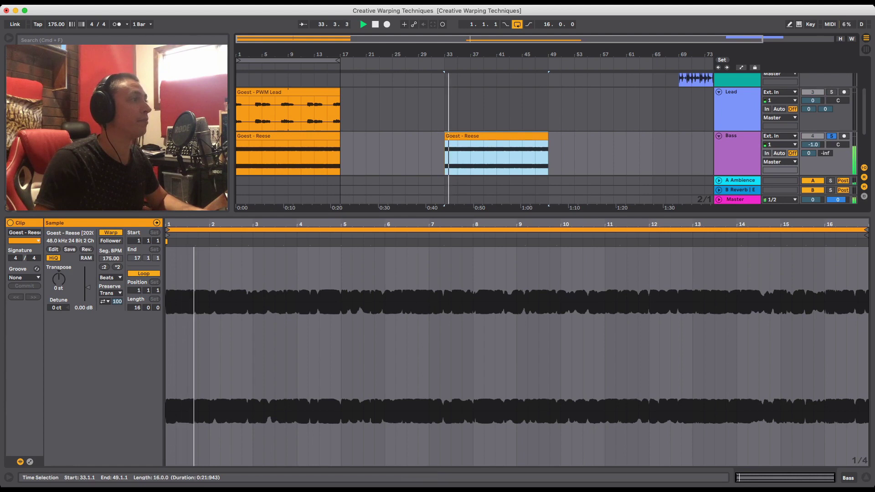
key("space")
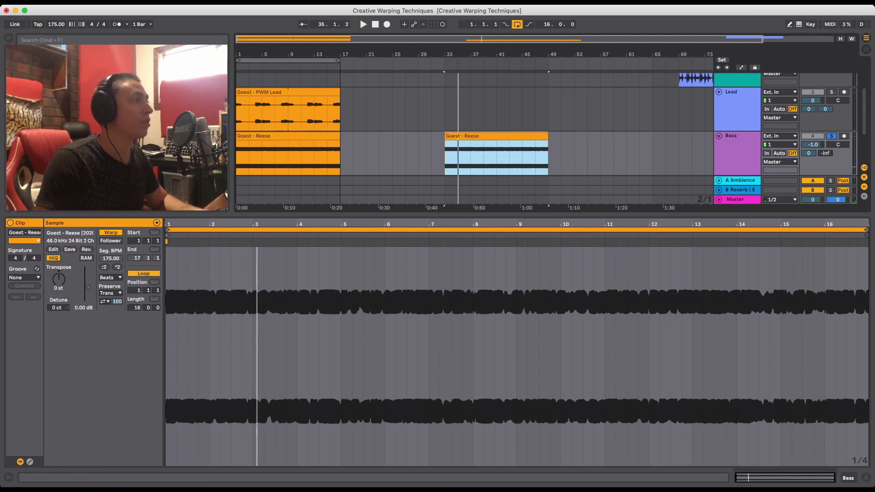
In the Reese copy's Beats warp mode, preserve 1/16 divisions, turn transient looping off and set the transient envelope to 57.
left_click(111, 277)
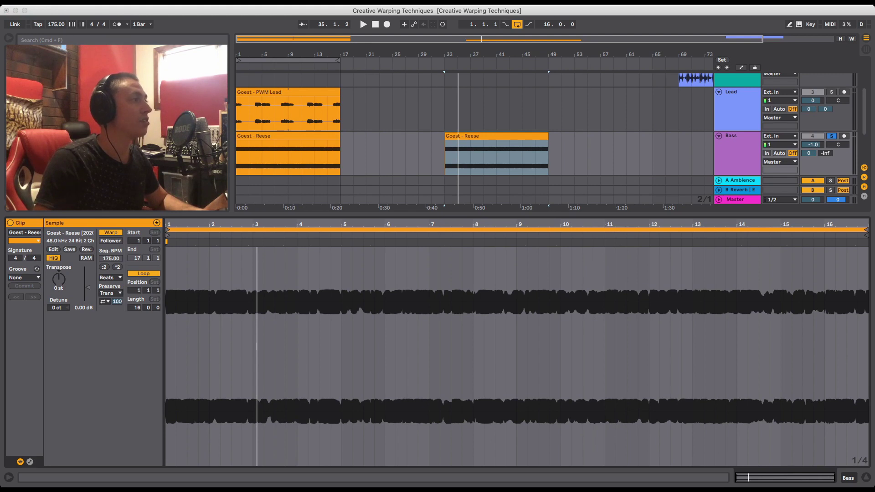
left_click(109, 277)
left_click(111, 293)
left_click(105, 301)
mouse_move(118, 301)
left_mouse_down()
mouse_move(118, 312)
mouse_move(117, 302)
left_mouse_up()
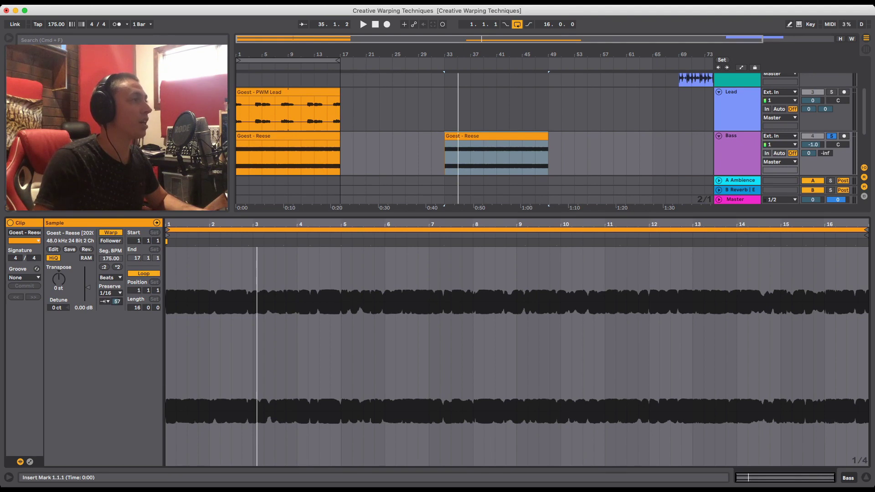
Play the Reese copy while lowering its transient envelope to 10.
key("space")
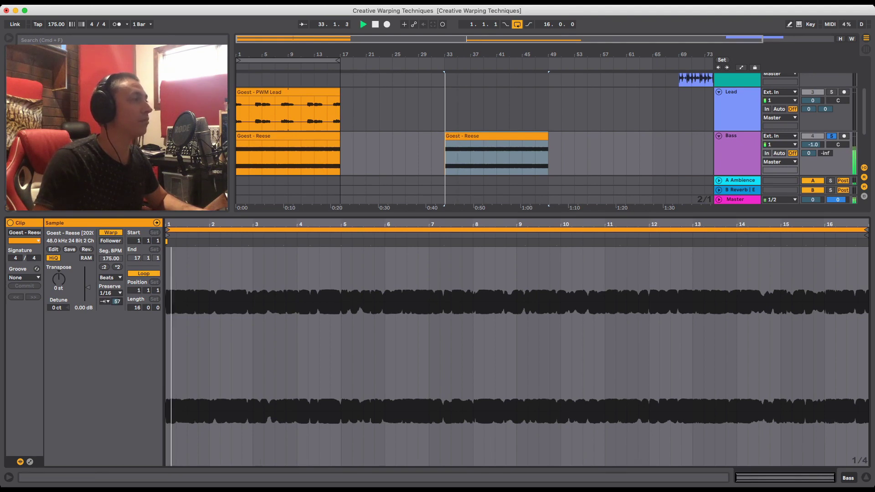
left_click_drag(117, 301, 117, 323)
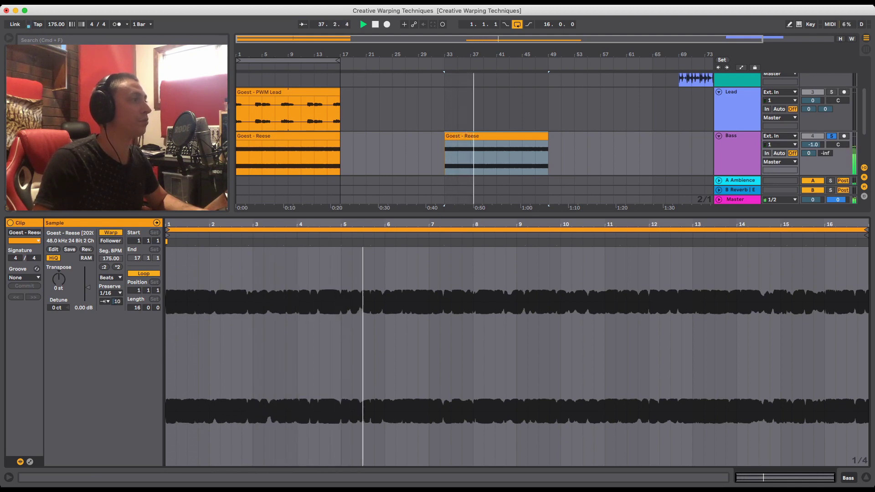
key("space")
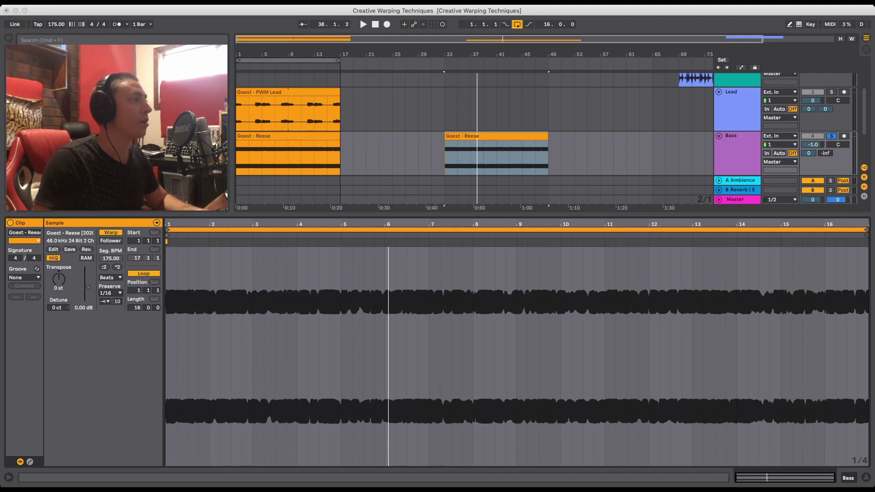
Set the Reese copy's Preserve value to 1/8 and audition the gating.
left_click(109, 285)
key("space")
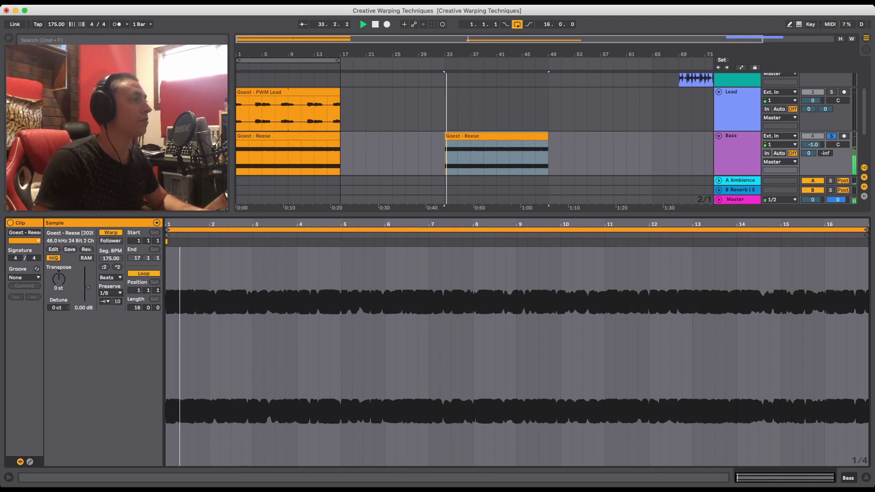
key("space")
Set the Reese copy's Preserve value to 1/4 and vary its transient envelope down to 0 during playback.
left_click(110, 293)
left_click(109, 285)
key("space")
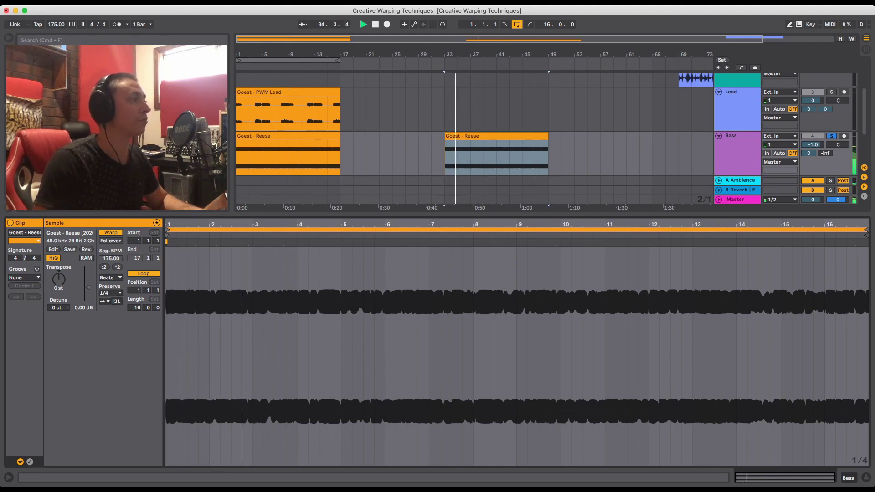
left_click_drag(117, 301, 117, 329)
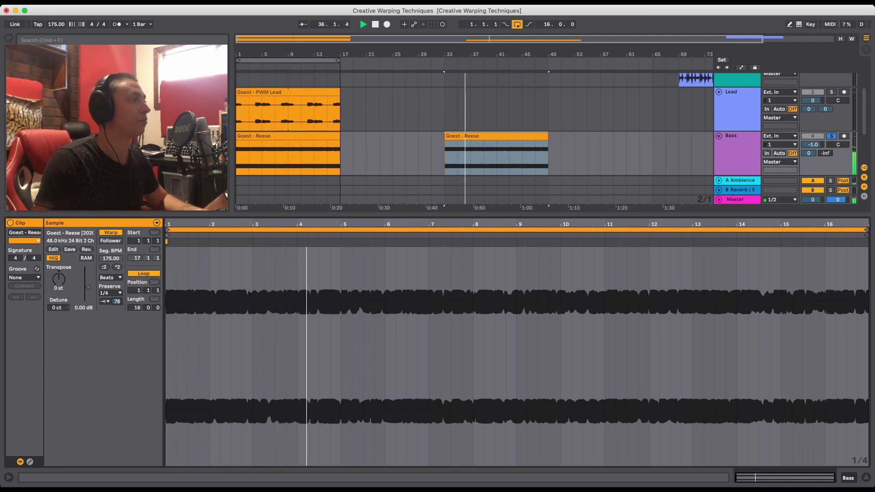
key("space")
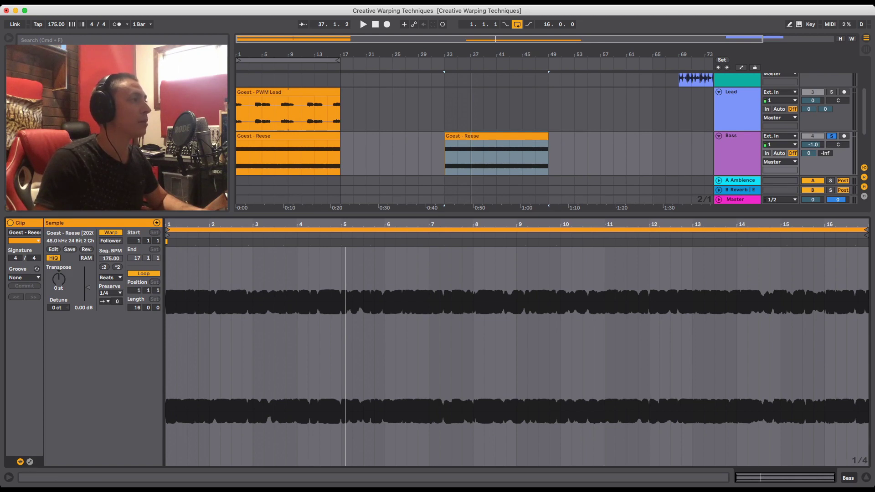
Set the Reese copy's Preserve value to 1/8 with a transient envelope of 20, auditioning the result.
left_click_drag(118, 302, 117, 293)
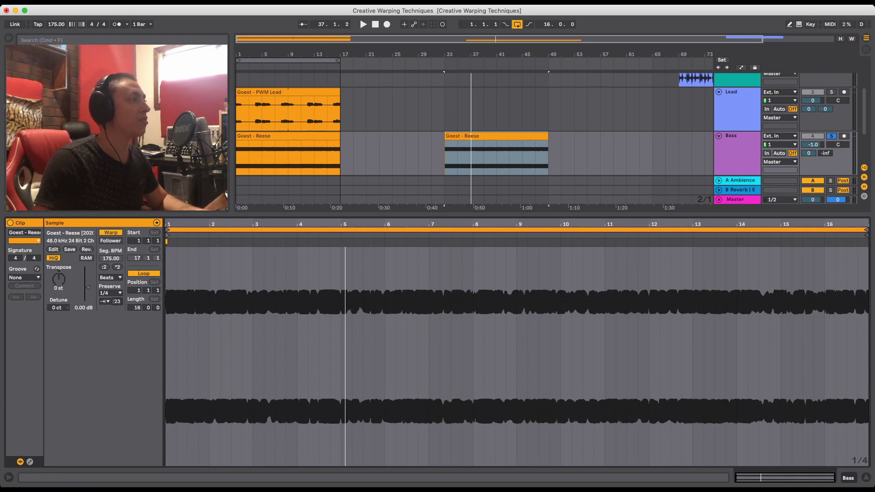
left_click(110, 293)
left_click(110, 302)
key("space")
left_click_drag(117, 301, 117, 300)
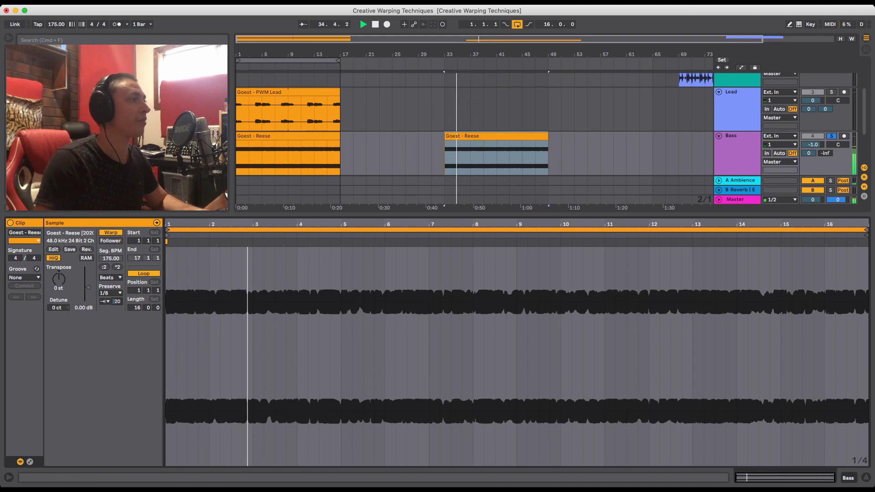
key("space")
Loop only the first two bars of the Reese copy and audition the looped section.
left_click(248, 301)
left_click(253, 300)
left_click_drag(252, 355, 166, 355)
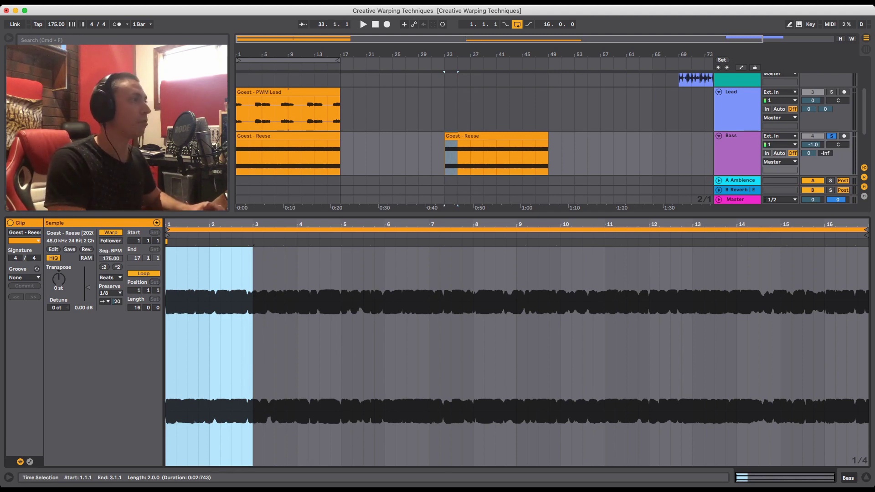
key("super+l")
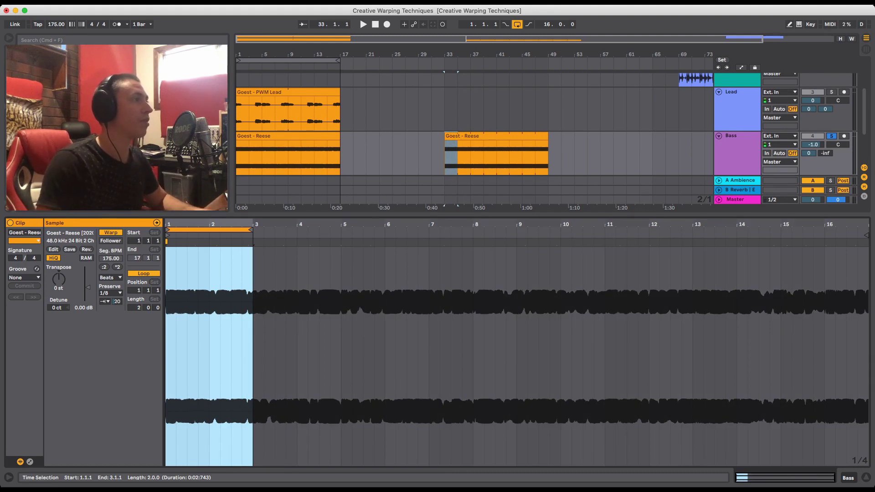
left_click(209, 356)
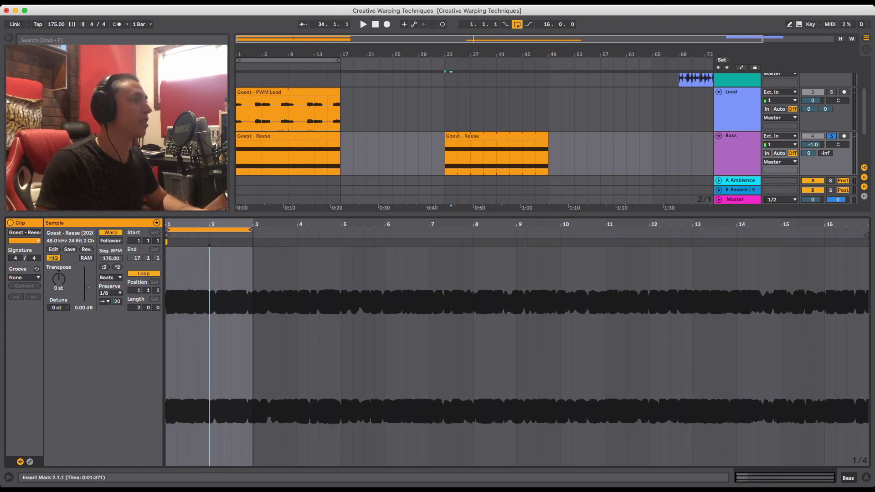
key("space")
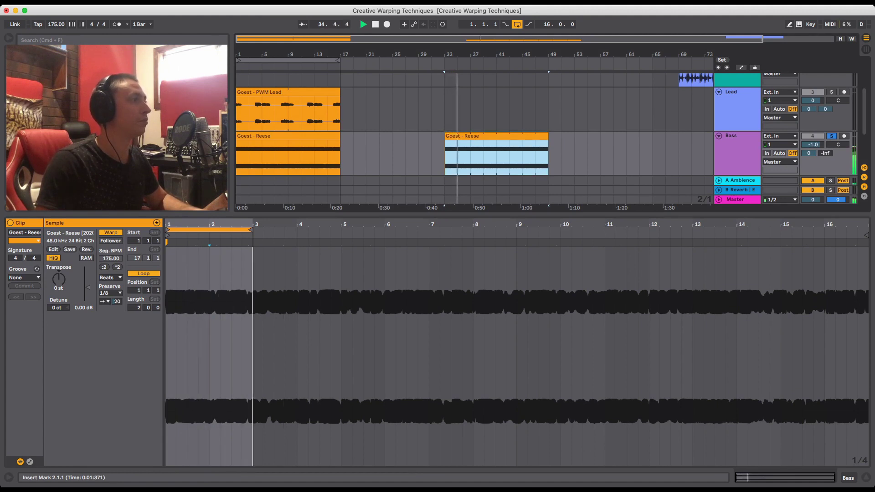
key("space")
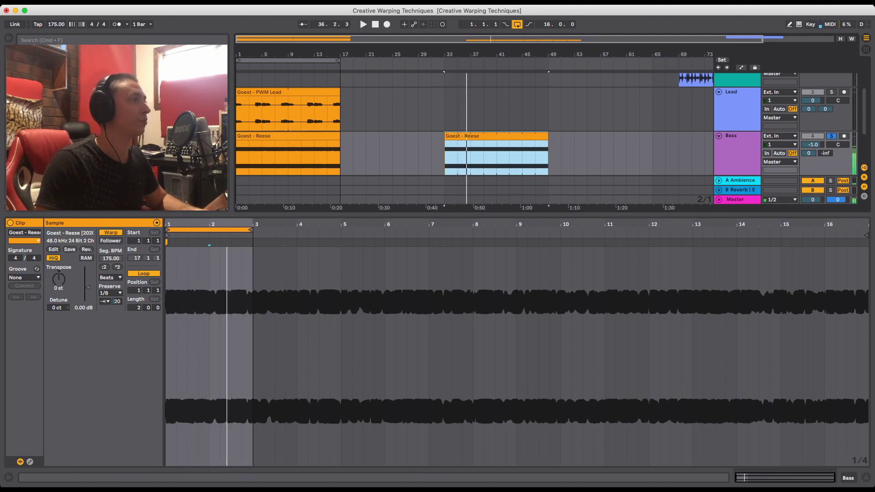
Shorten the gated Reese copy in the arrangement to four bars, ending at bar 37.
key("super+alt+l")
left_click_drag(548, 210, 471, 210)
left_click(497, 230)
Copy the original Reese clip to bar 41 on the Bass track and set the copy's warp mode to Texture.
left_click(288, 209)
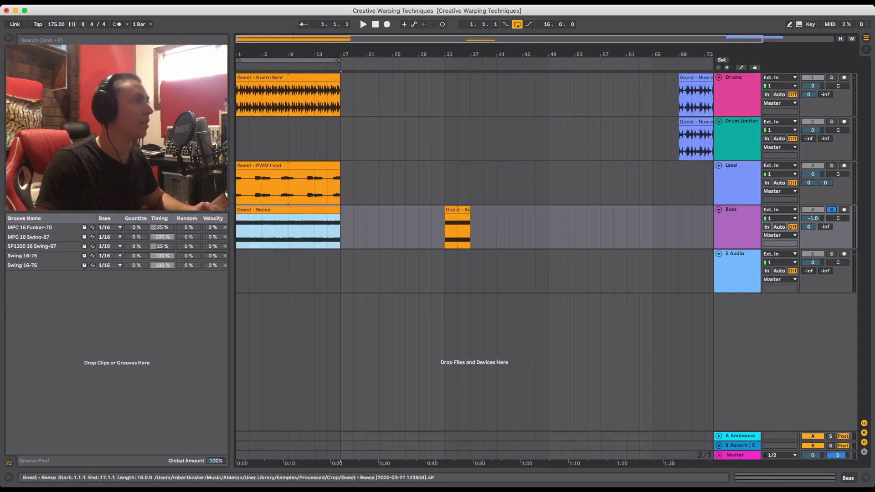
left_click_drag(287, 228, 547, 210)
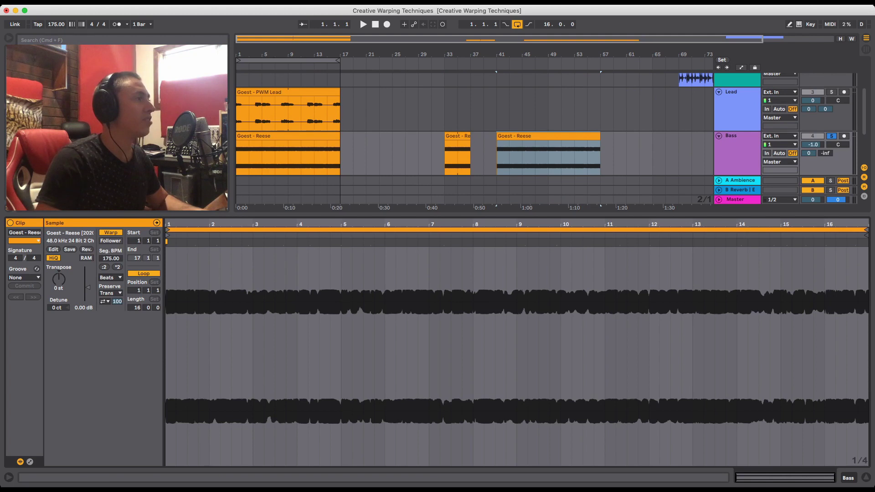
left_click(111, 295)
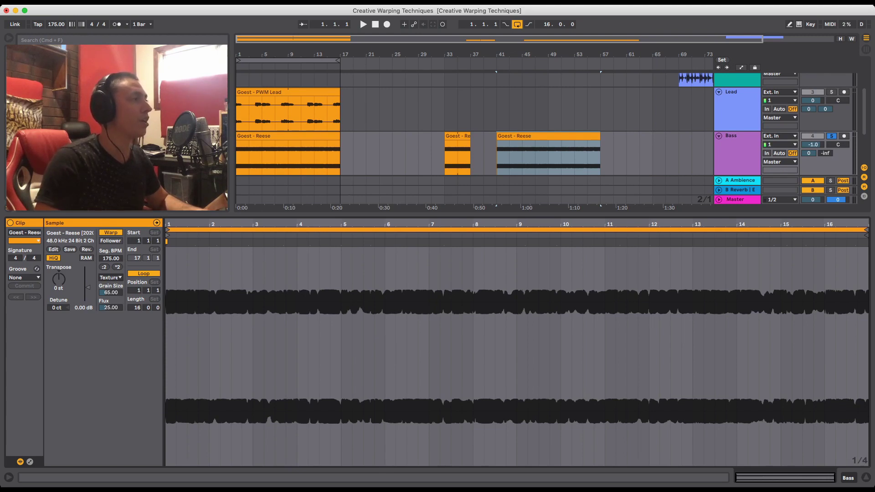
Set the new Reese copy's Flux to 0 and audition it.
left_click_drag(111, 308, 111, 330)
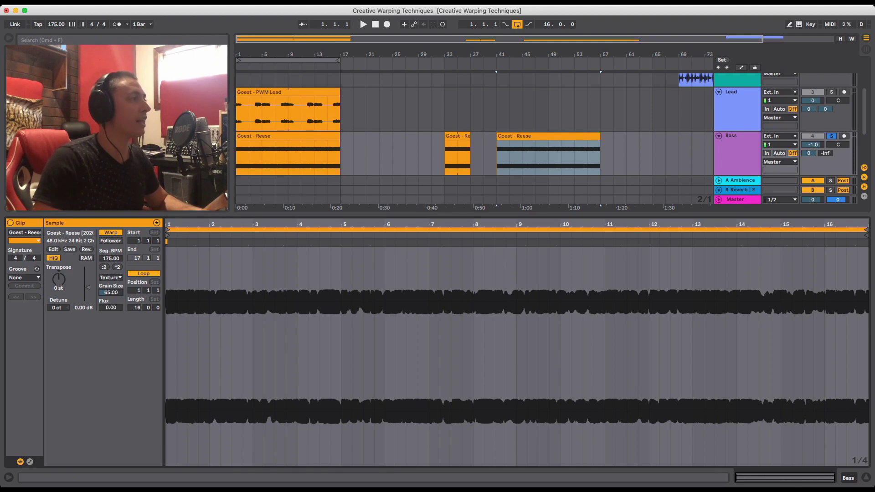
key("space")
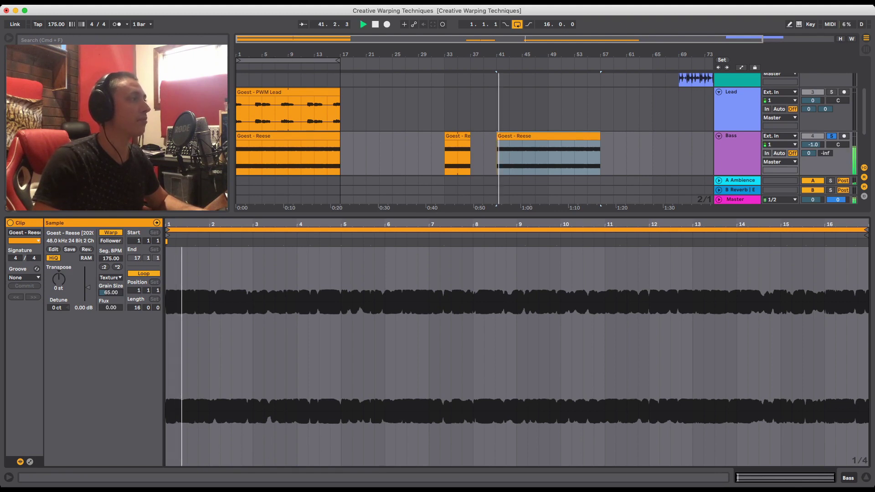
key("space")
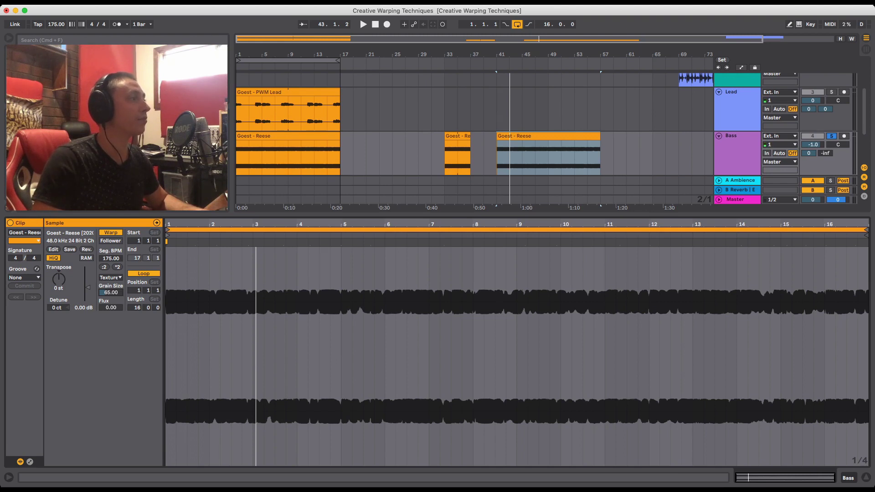
Double the Texture-warped Reese copy's segment BPM to 350 and audition the stretched sound.
left_click(117, 267)
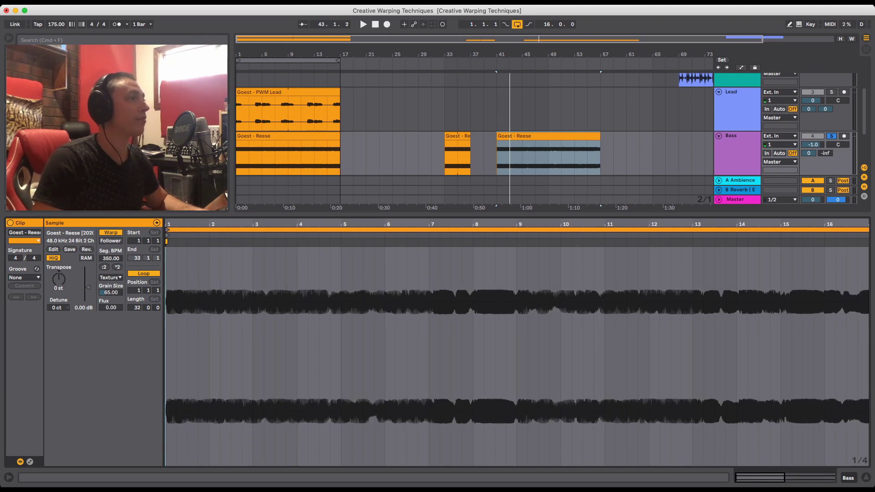
scroll(517, 355, "down", 2)
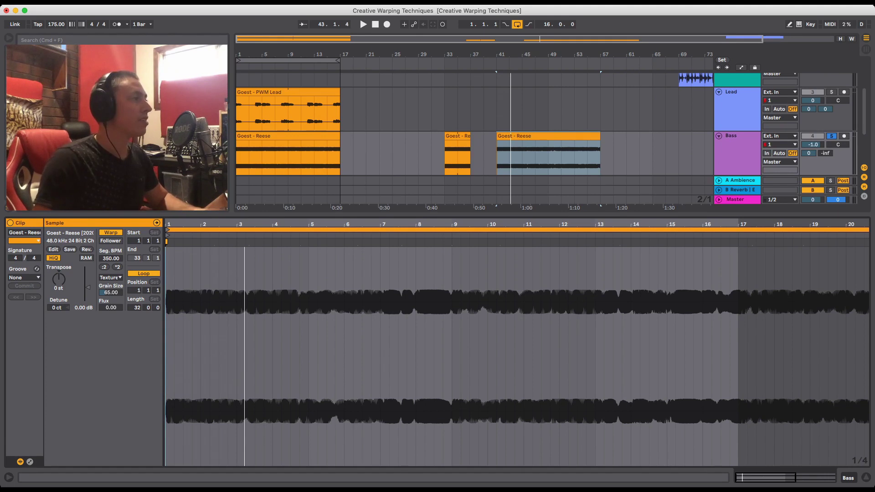
key("space")
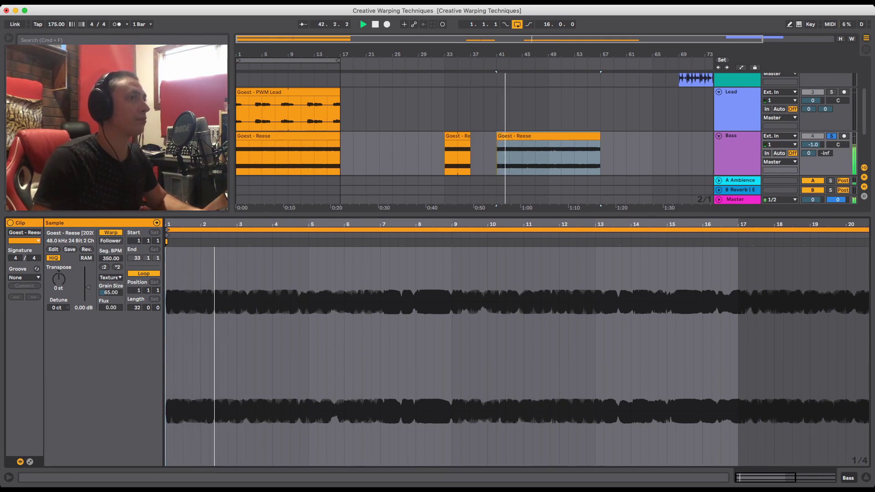
key("space")
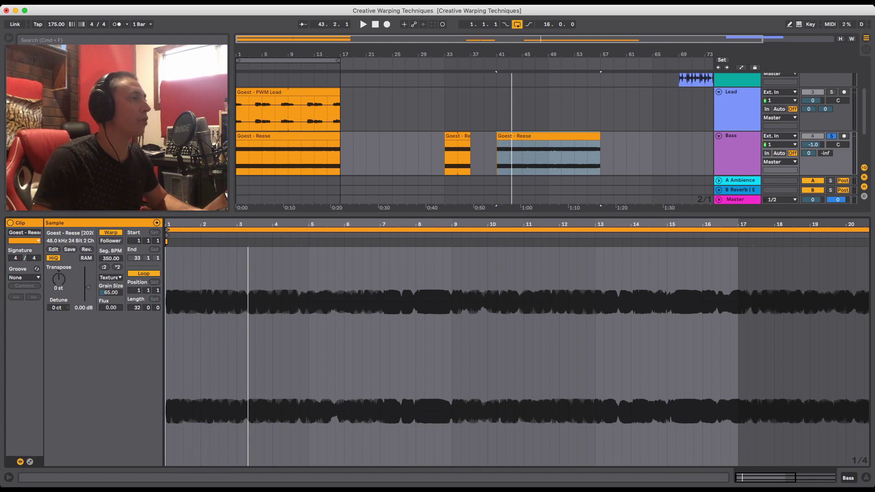
Try a grain size of 2 and a Flux of 100 on the Texture-warped Reese copy during playback.
key("space")
mouse_move(110, 293)
left_mouse_down()
mouse_move(110, 316)
mouse_move(111, 288)
left_mouse_up()
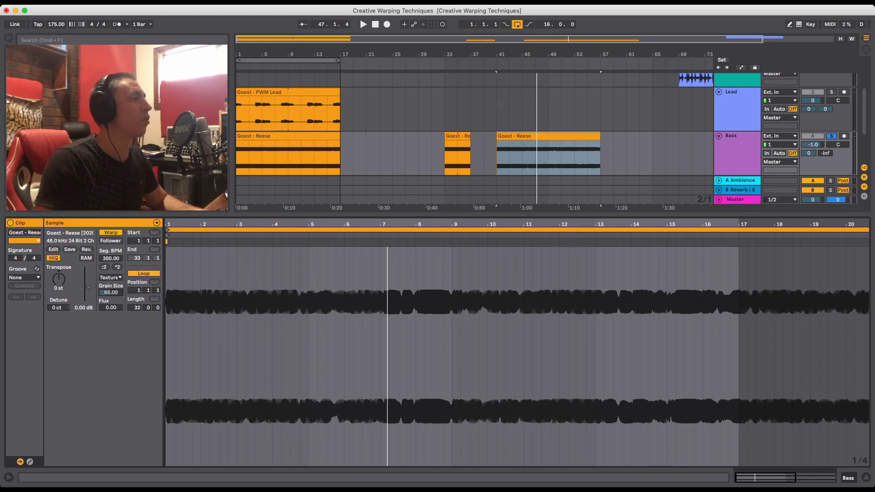
key("space")
left_click_drag(111, 293, 111, 264)
key("space")
double_click(111, 308)
key("space")
left_click_drag(110, 293, 111, 269)
key("space")
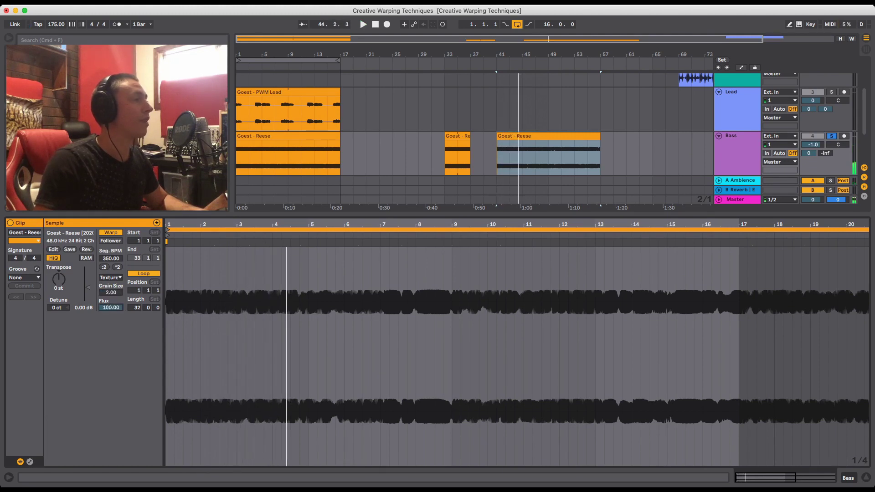
Set the Texture-warped Reese copy's grain size to 12.20 and Flux to 0 while auditioning it.
key("space")
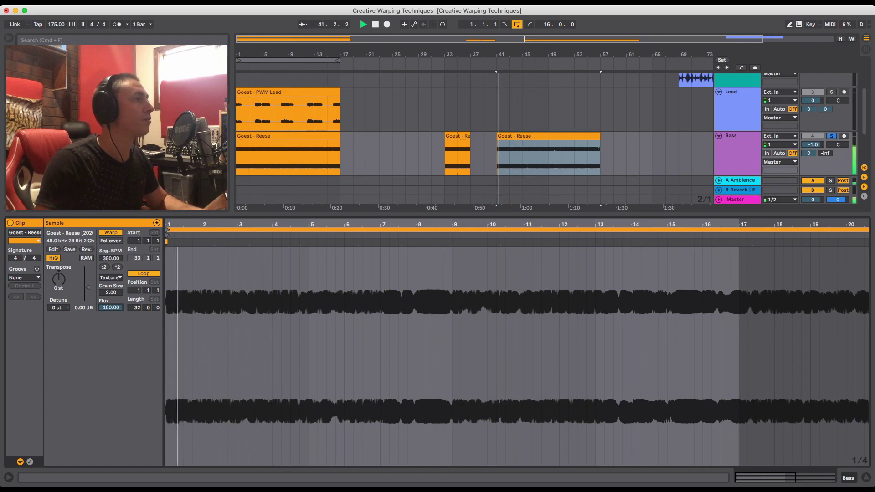
left_click_drag(111, 292, 111, 330)
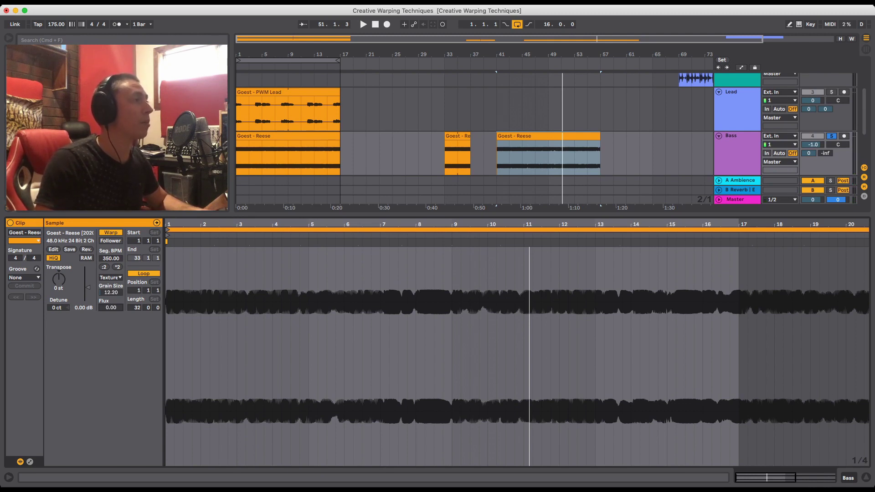
key("Home")
Shorten the Texture-warped Reese copy in the arrangement to four bars, ending at bar 45.
key("super+alt+l")
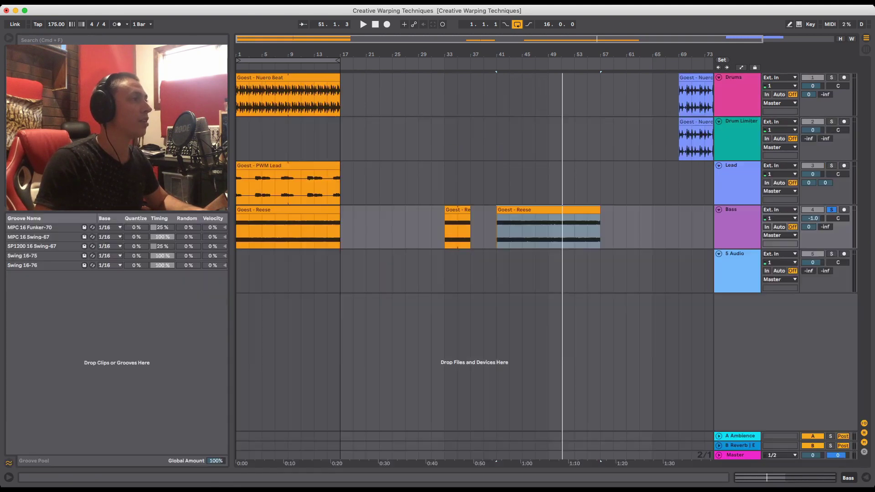
left_click(603, 228)
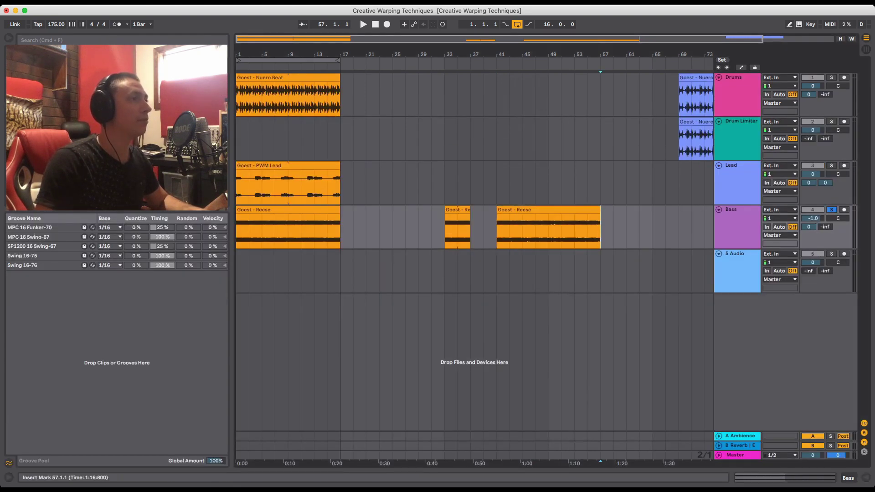
left_click_drag(600, 211, 522, 215)
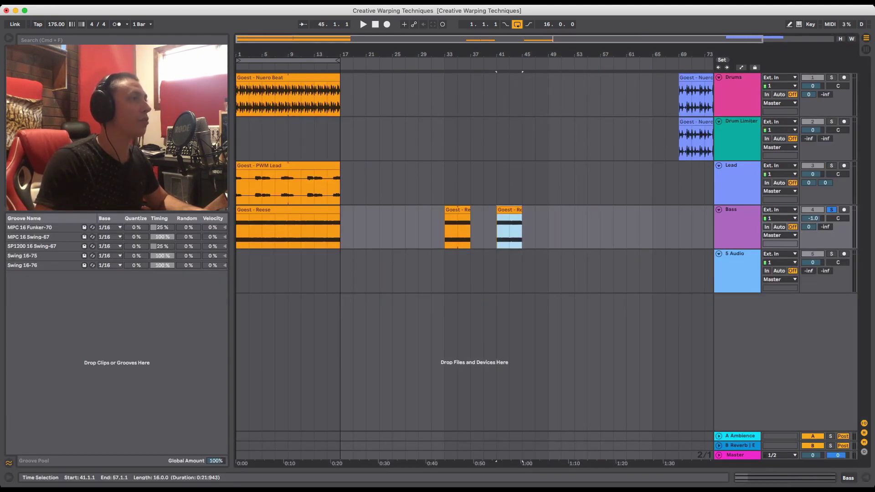
left_click(548, 228)
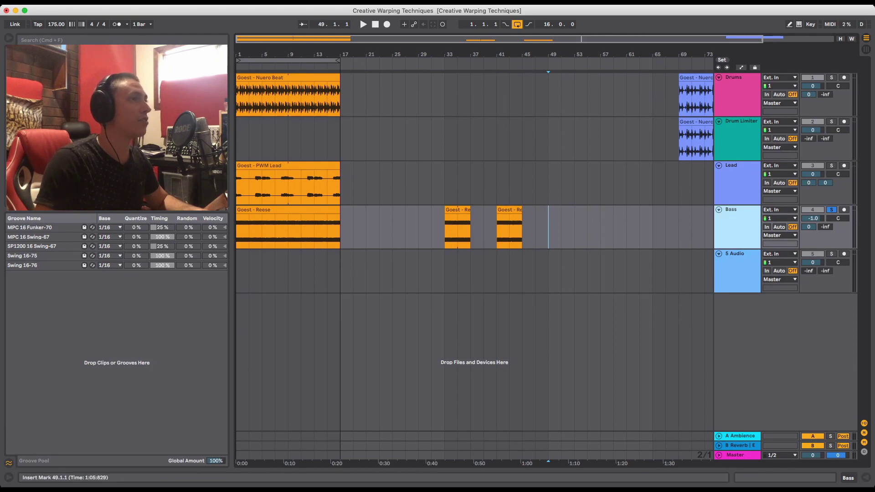
Solo the Lead track and audition the original PWM Lead clip.
left_click(738, 182)
left_click(831, 165)
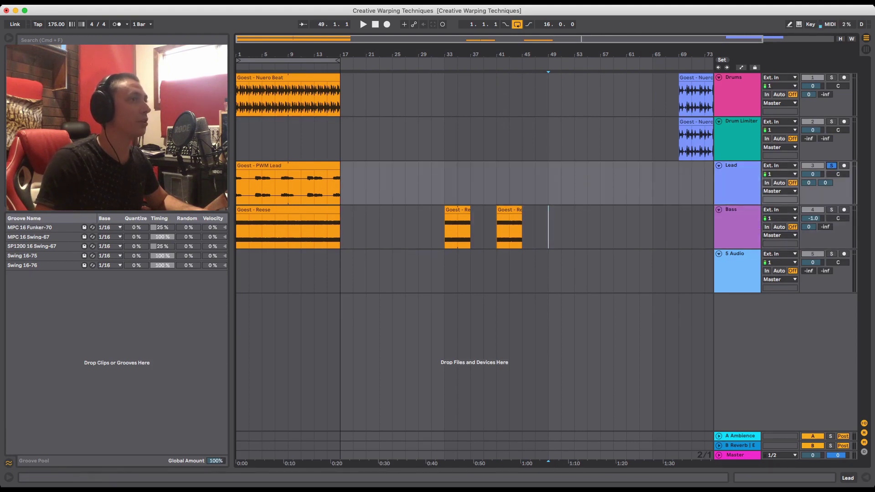
left_click(292, 165)
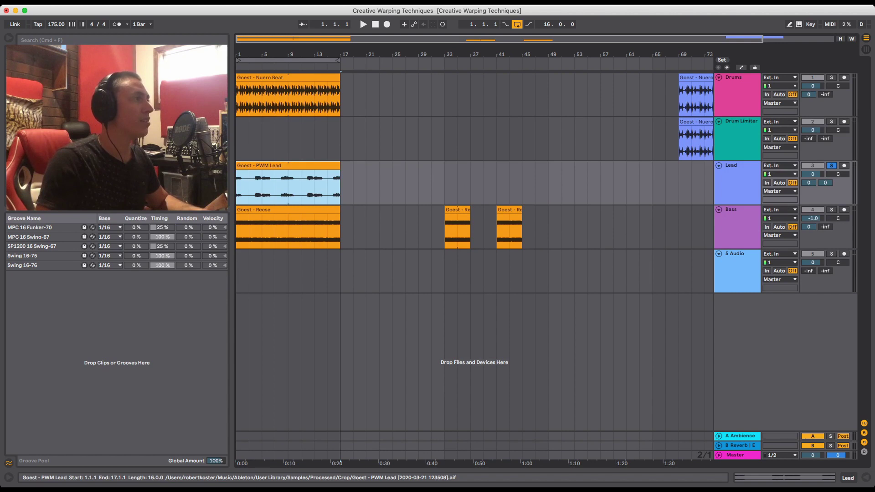
key("space")
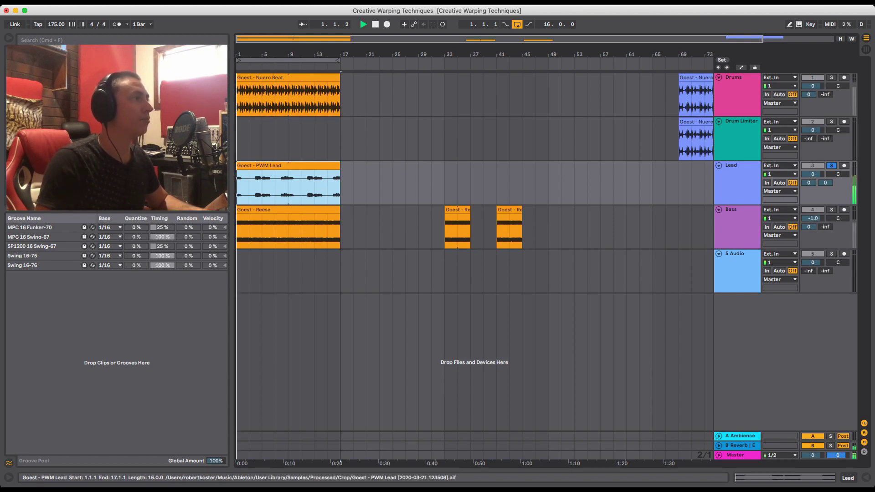
key("space")
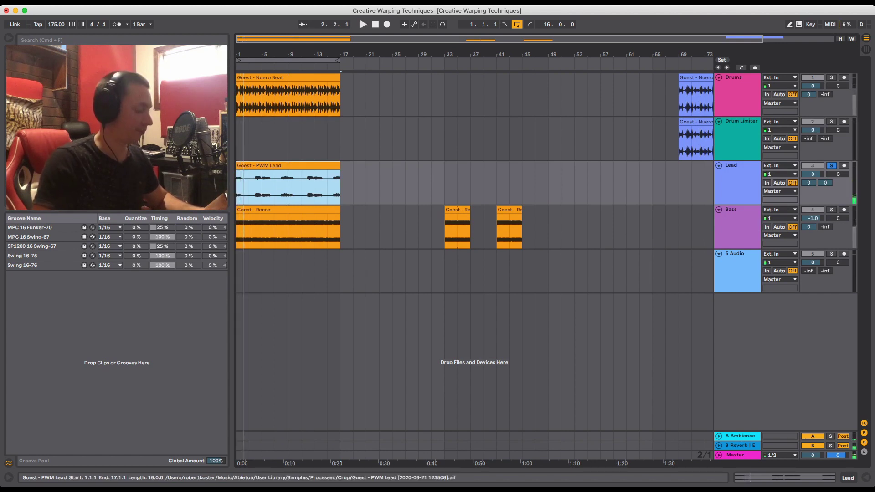
Copy the PWM Lead clip to bar 33 on the Lead track and set the copy's warp mode to Texture.
left_click_drag(292, 166, 500, 165)
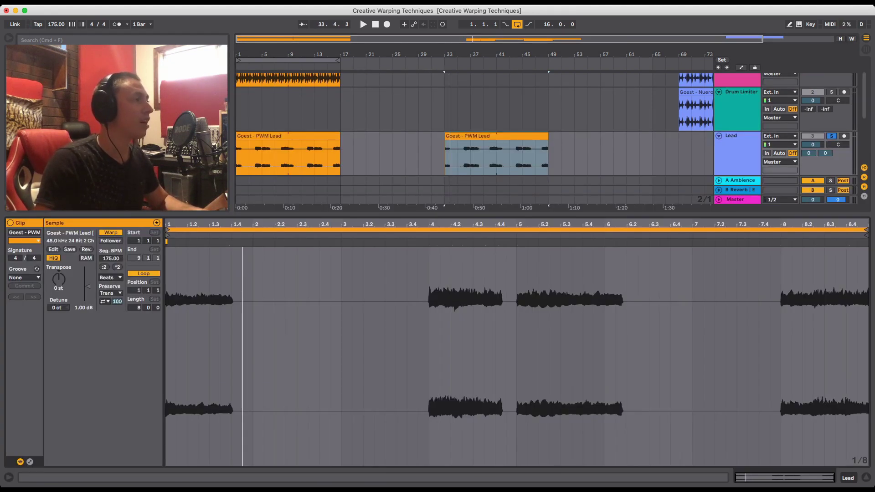
left_click(111, 294)
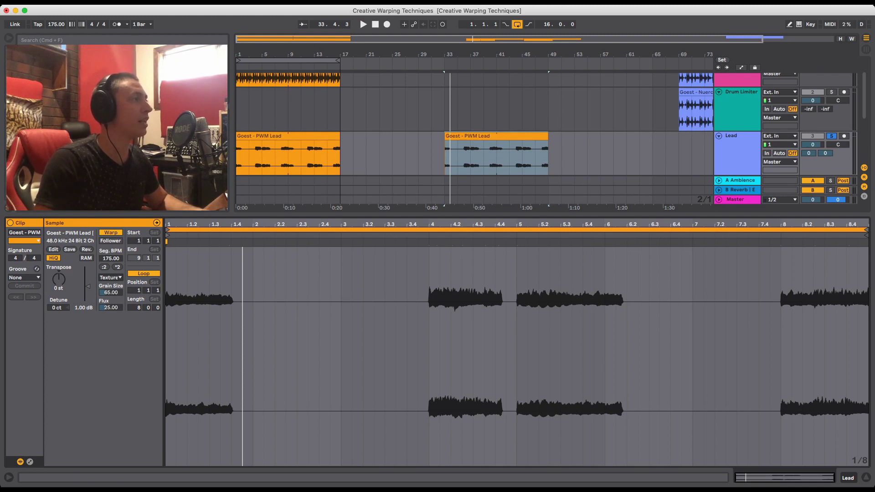
Double the PWM Lead copy's segment BPM repeatedly up to 700.
left_click(117, 267)
left_click(117, 267)
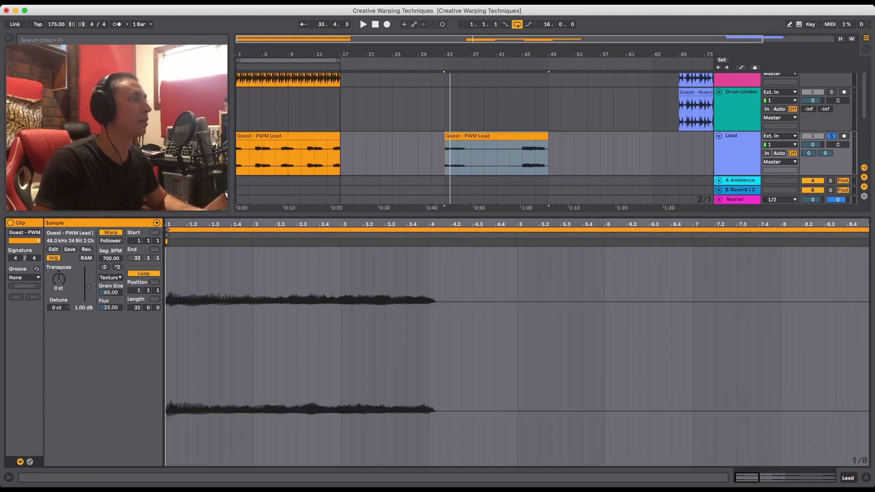
left_click(117, 267)
left_click(117, 267)
scroll(517, 357, "down", 8)
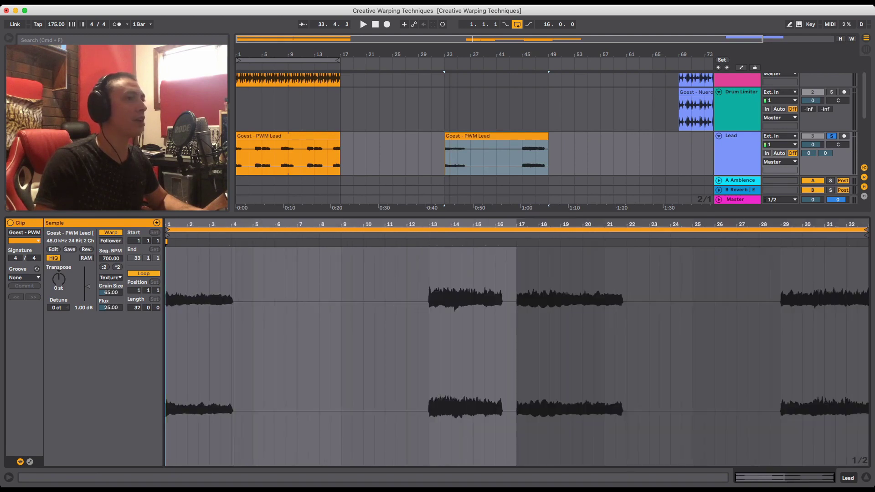
Add a warp marker near the end of the PWM Lead copy's first note, stretch it to about 5.1.3, and audition it.
key("plus")
key("plus")
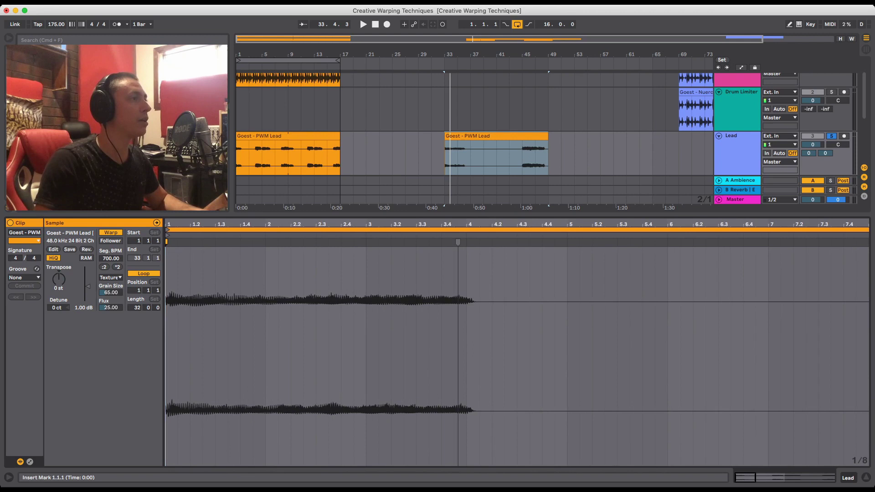
double_click(458, 242)
left_click_drag(458, 346, 583, 346)
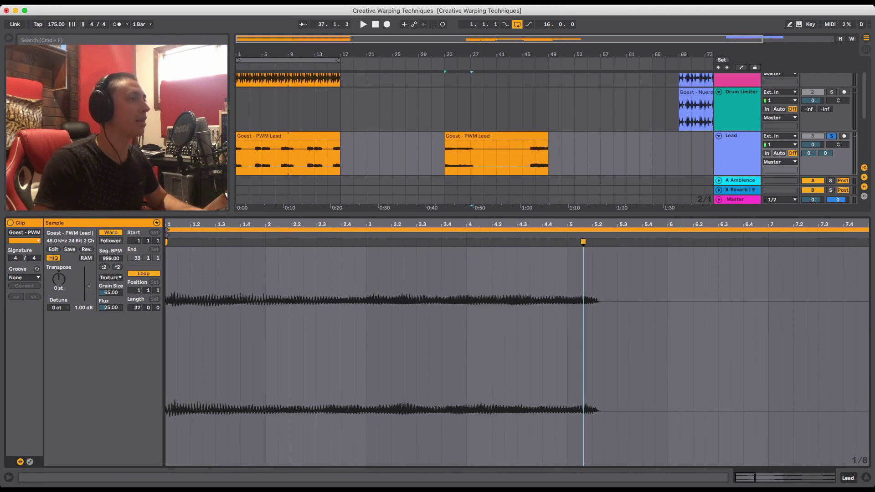
left_click_drag(524, 225, 524, 200)
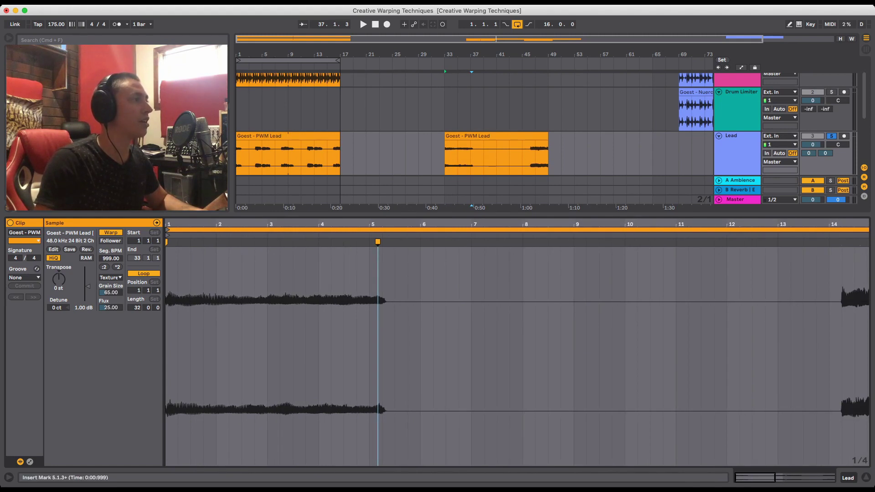
key("space")
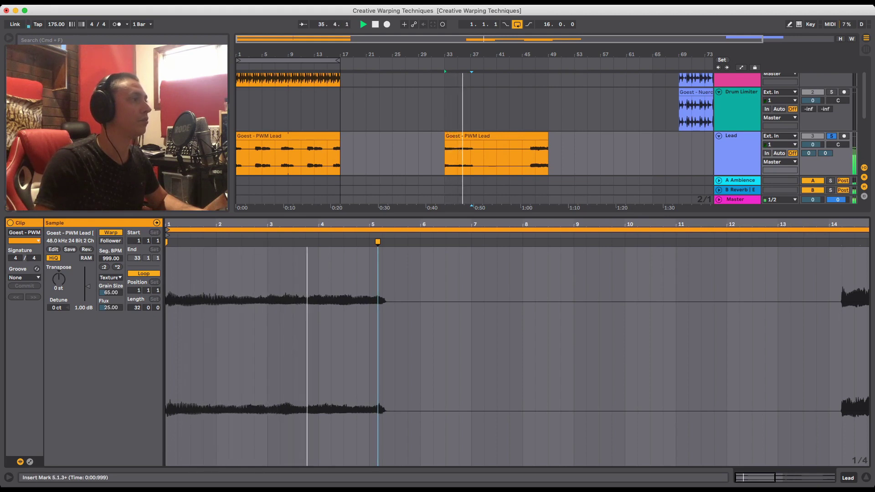
Audition the stretched PWM Lead copy, and set both its Flux and Grain Size to 50.
key("space")
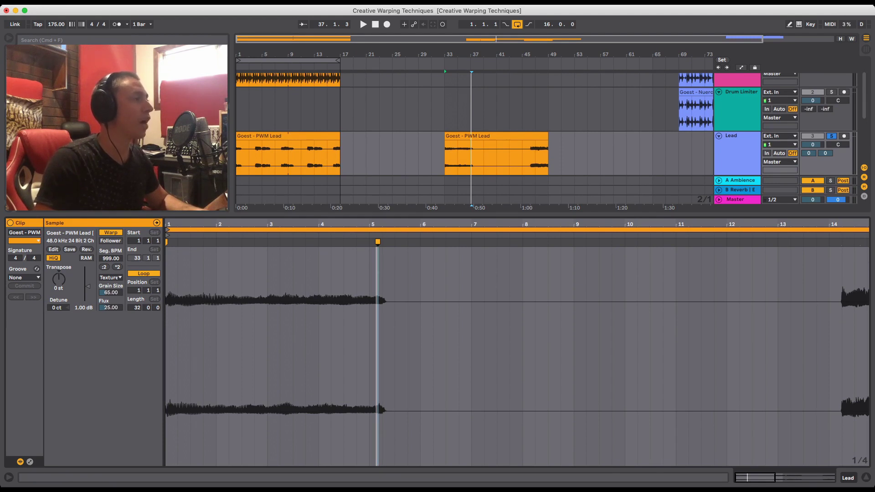
key("space")
left_click_drag(110, 308, 111, 282)
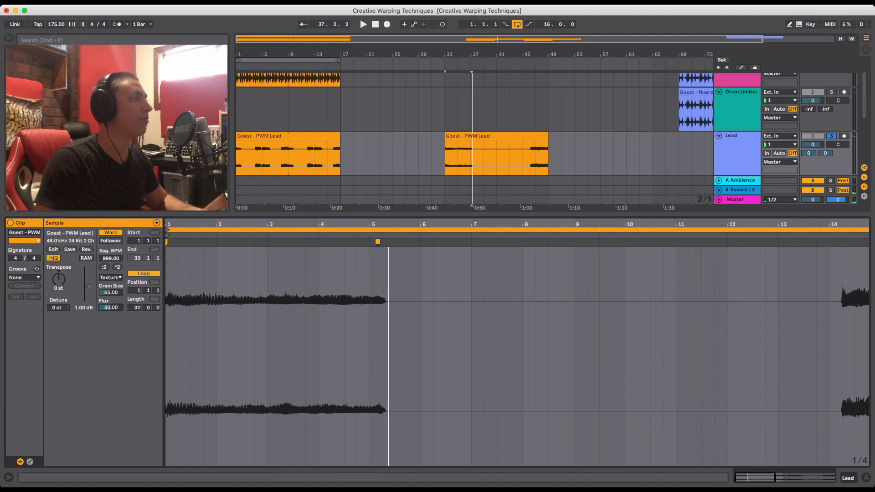
left_click(110, 293)
type("50")
key("Return")
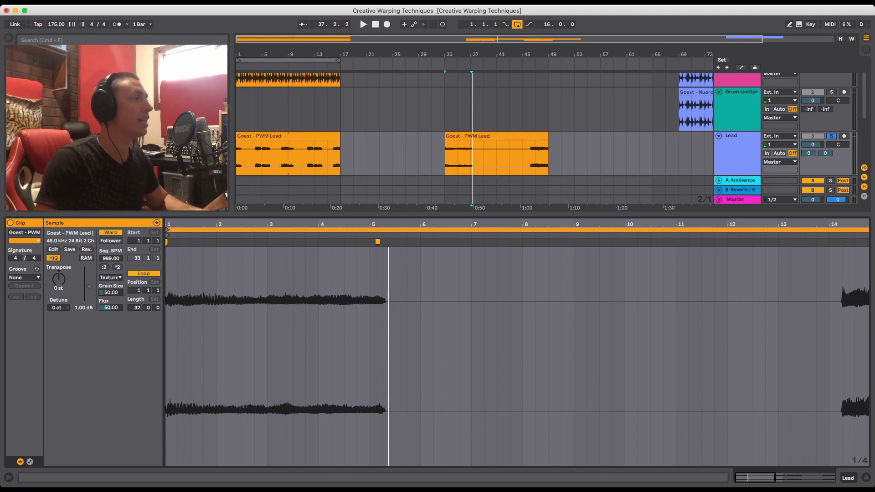
Show the PWM Lead copy's clip envelopes, choose the clip Transposition envelope, and enable draw mode.
left_click(30, 462)
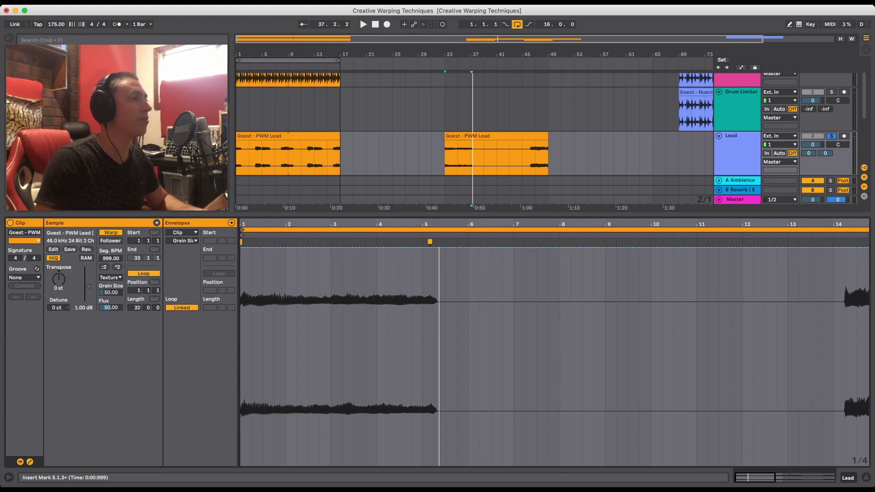
left_click(182, 232)
left_click(183, 241)
left_click(184, 258)
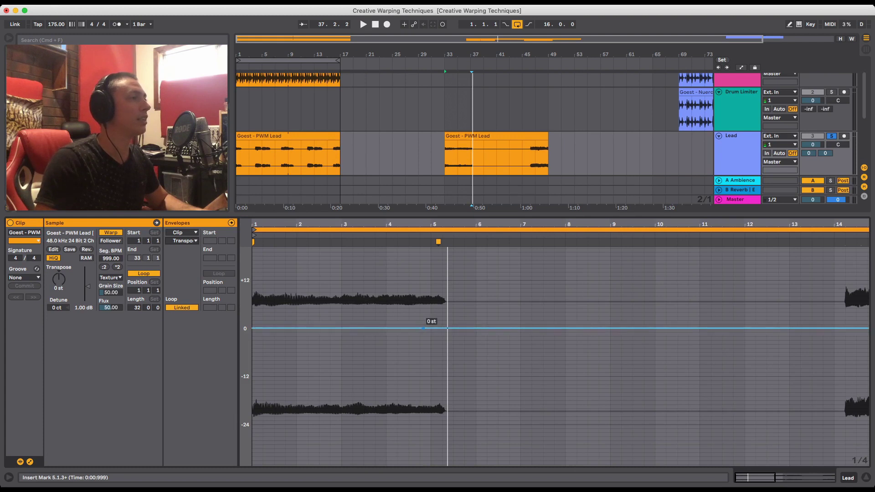
key("b")
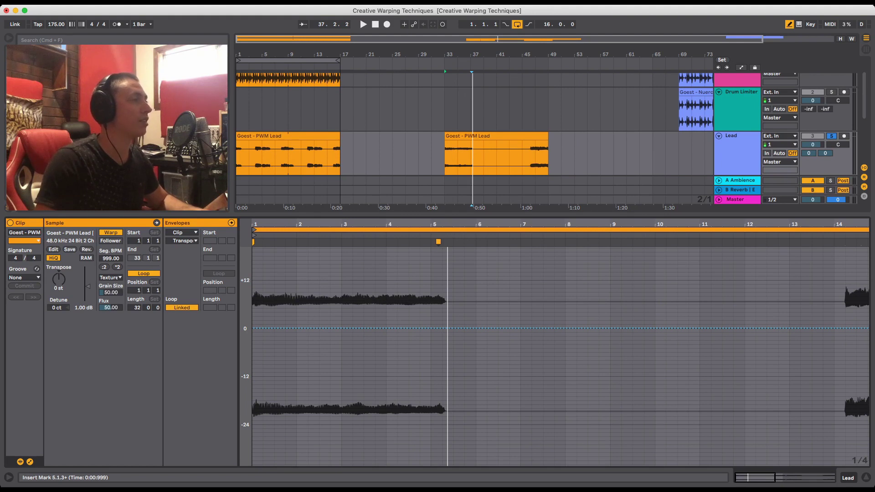
Draw trial transposition steps of about +7, -3 and -7 st across bars 2 to 4 while auditioning, and clear the envelope.
key("space")
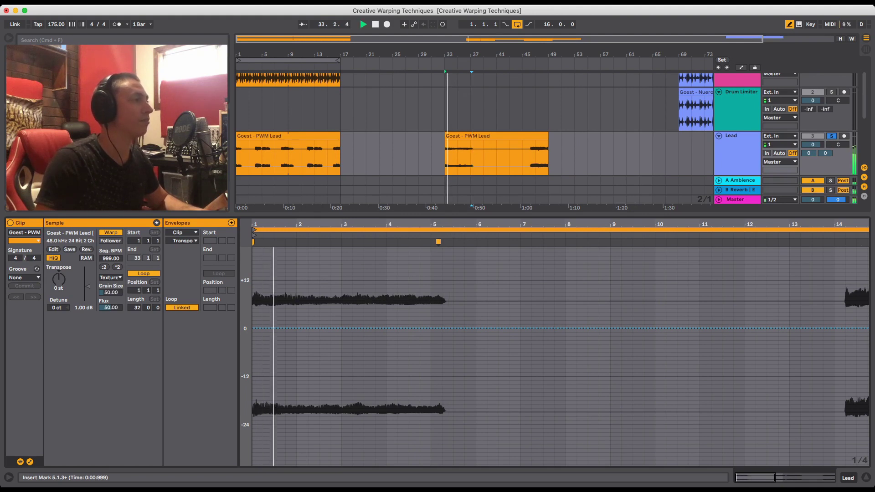
left_click(301, 312)
mouse_move(308, 313)
left_mouse_down()
mouse_move(341, 314)
mouse_move(303, 301)
mouse_move(335, 301)
left_mouse_up()
key("space")
key("space")
mouse_move(345, 340)
left_mouse_down()
mouse_move(394, 340)
mouse_move(396, 352)
mouse_move(430, 353)
left_mouse_up()
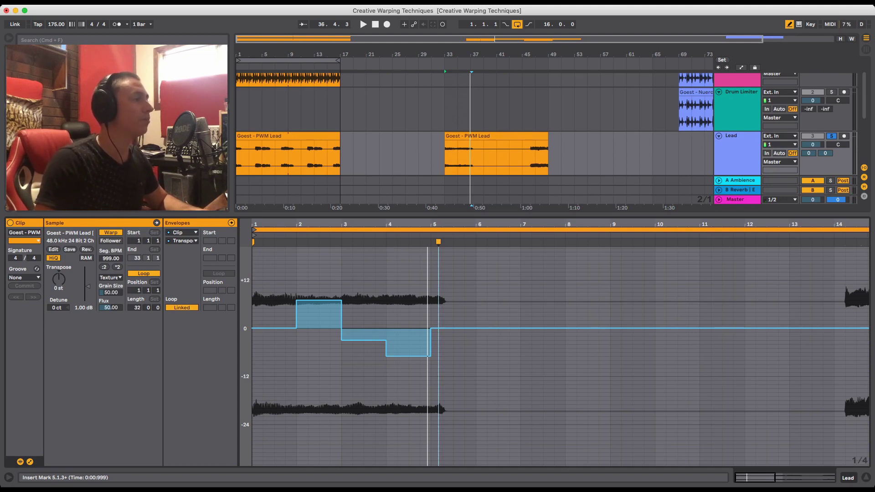
key("super+BackSpace")
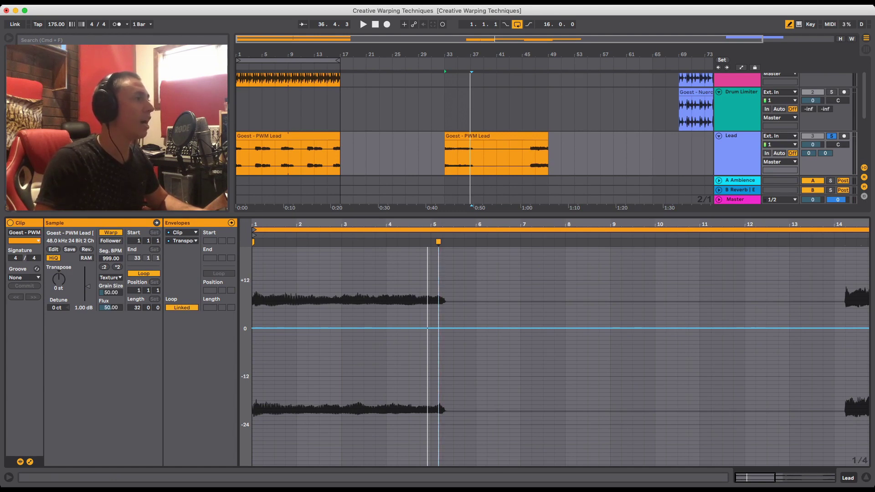
Transpose the PWM Lead copy to -12 st, draw a +12 st transposition envelope over its stretched note, and audition it.
left_click_drag(59, 279, 59, 287)
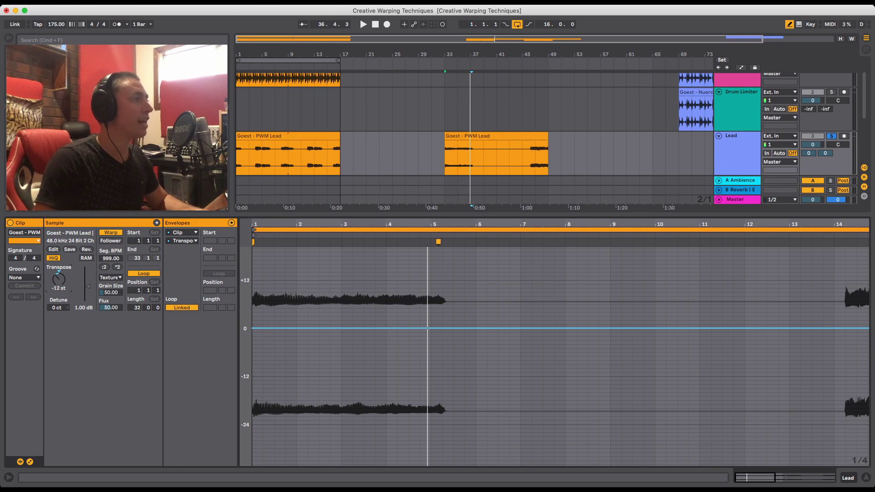
left_click(184, 241)
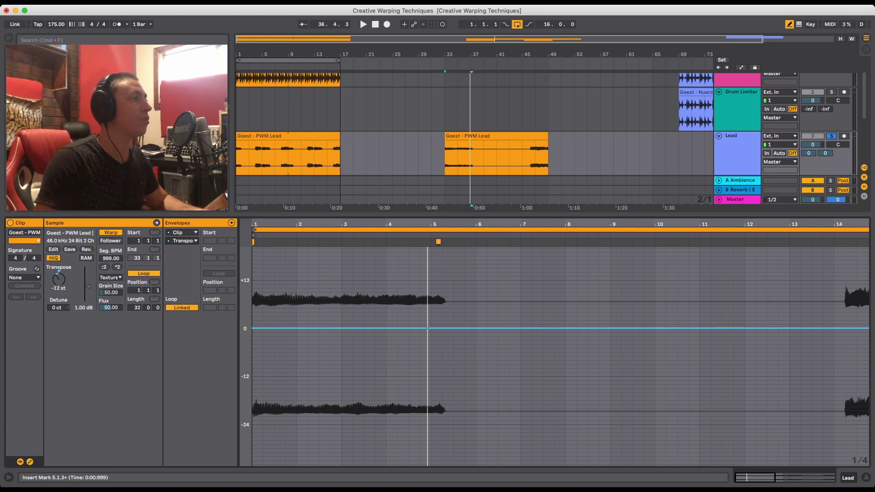
left_click(257, 281)
left_click_drag(296, 280, 420, 276)
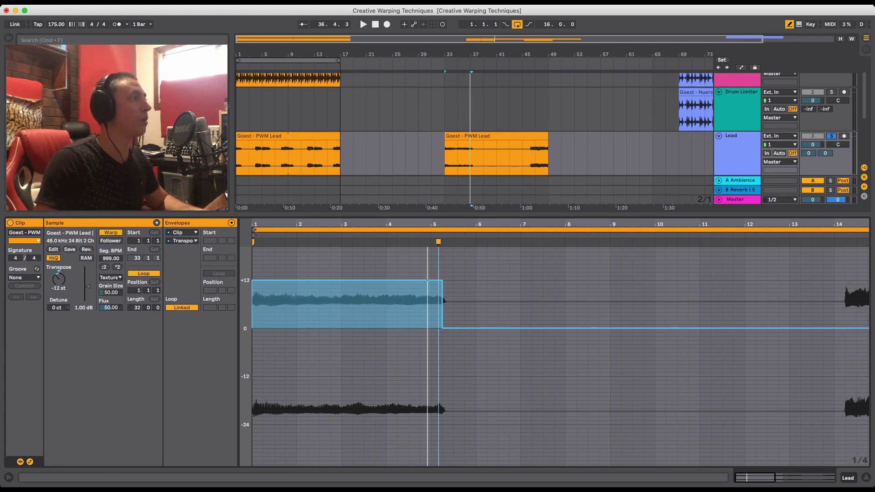
key("space")
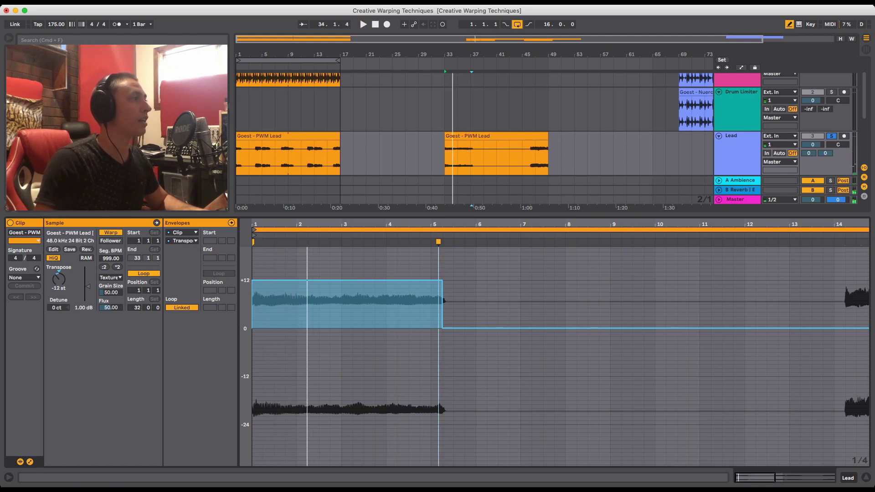
Redraw the transposition envelope at 0 st for bar 2 and -12 st for bar 3, and audition it.
left_click_drag(297, 330, 342, 334)
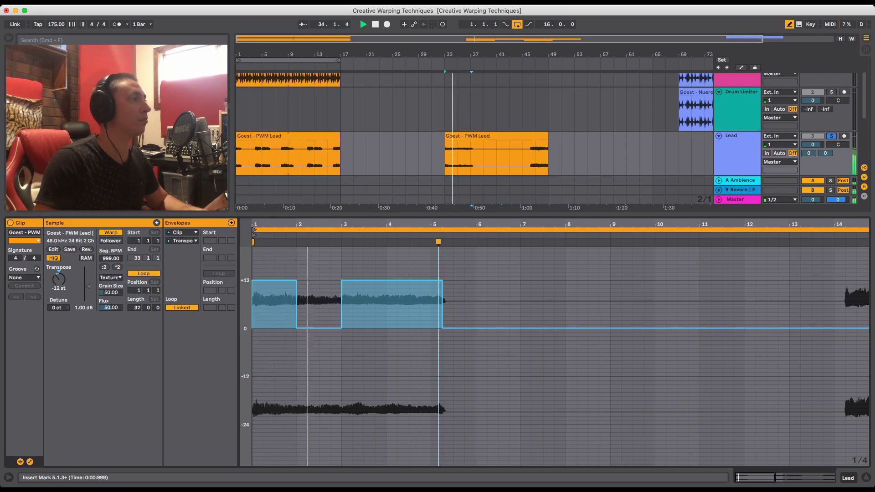
left_click(347, 356)
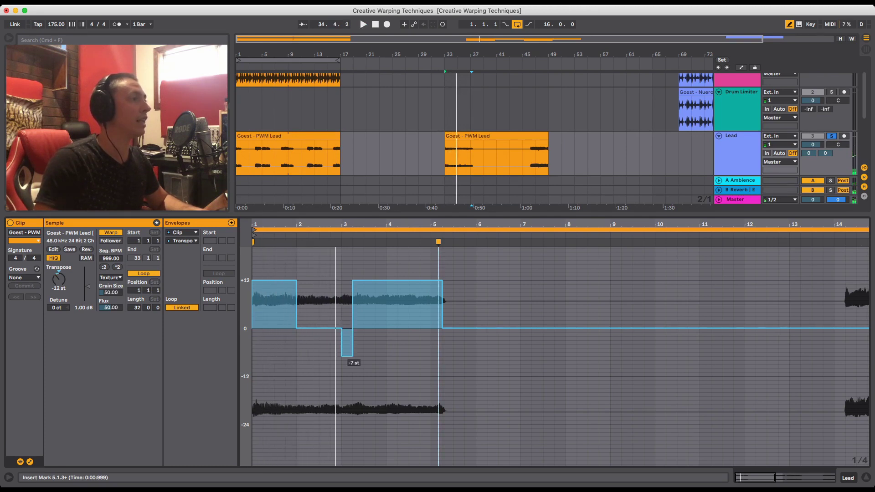
left_click_drag(352, 380, 385, 380)
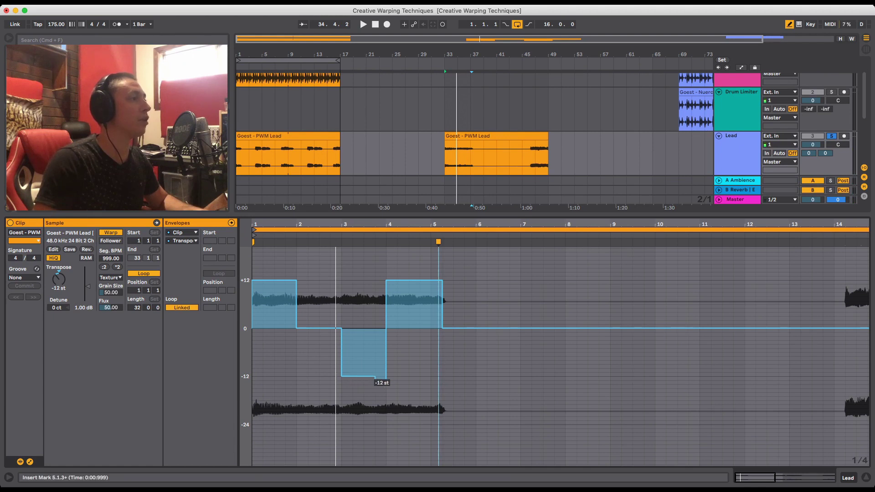
key("space")
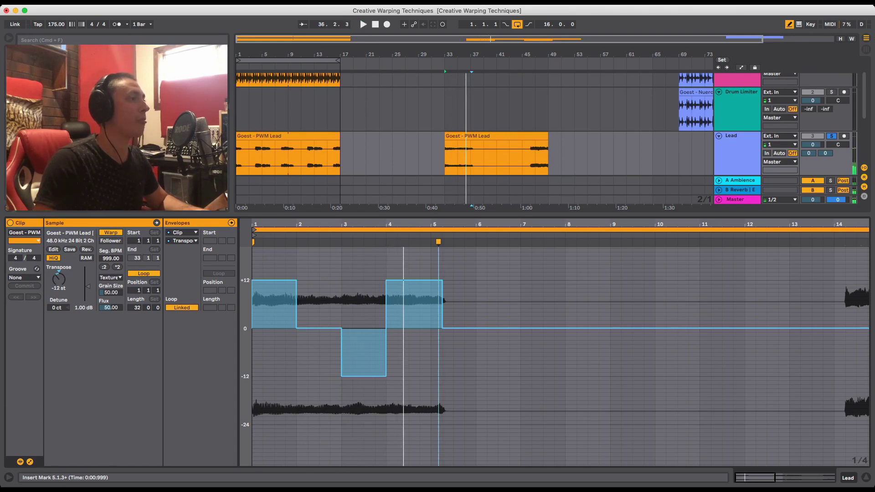
Try a -12 st transposition envelope across the whole stretched note, and draw it back to 0 st.
left_click_drag(253, 377, 442, 377)
key("space")
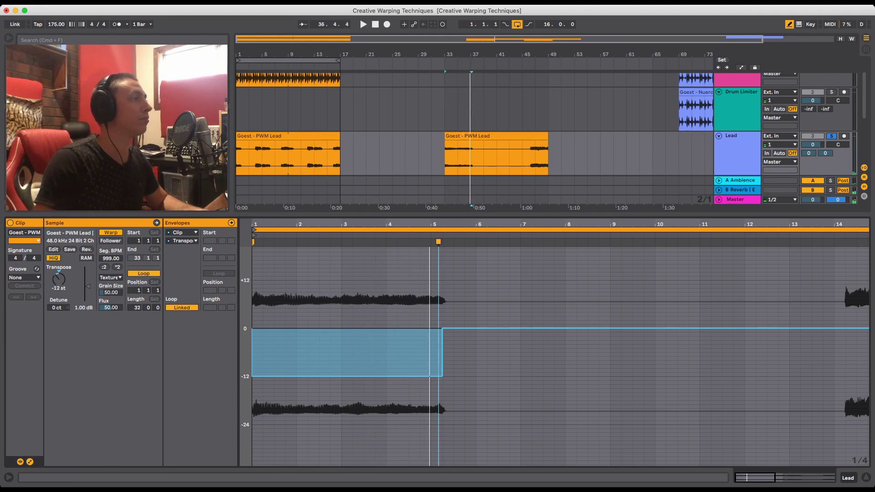
left_click_drag(253, 328, 444, 328)
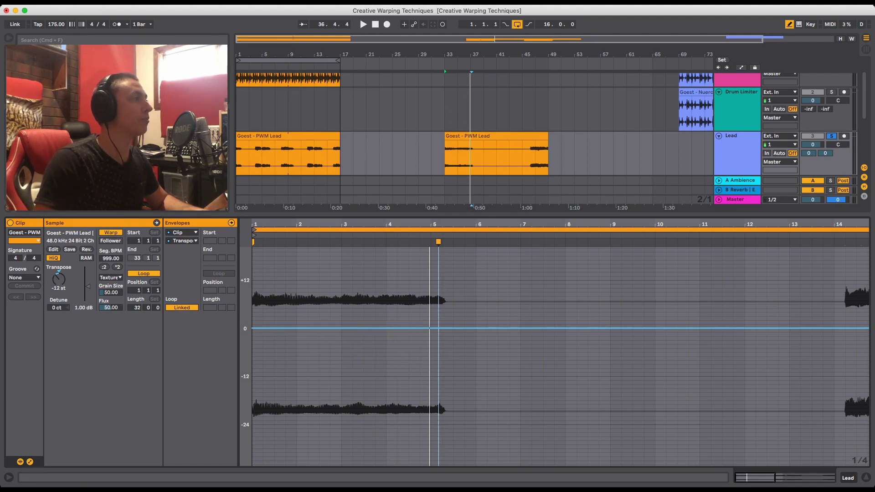
Transpose the PWM Lead copy to -24 st and draw a transposition step of about +10 st from 1.4 to 2.3, auditioning it.
key("space")
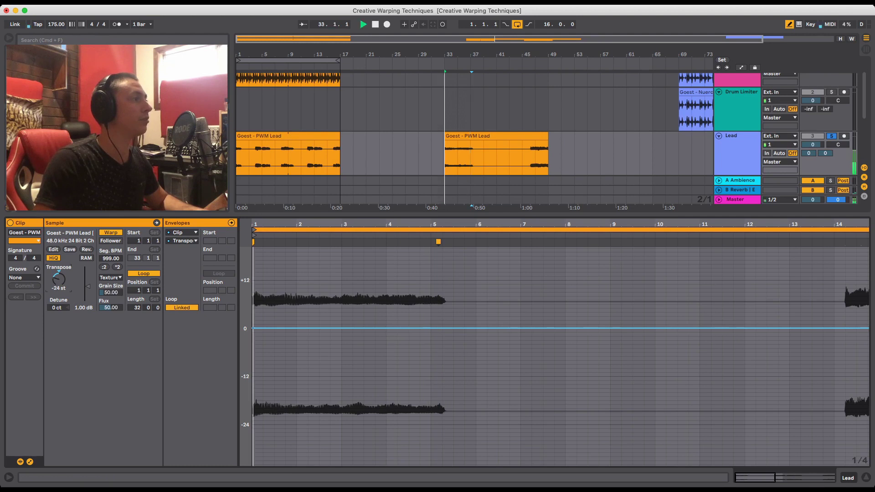
key("space")
key("space")
left_click(290, 292)
key("space")
key("space")
left_click(290, 288)
key("space")
key("space")
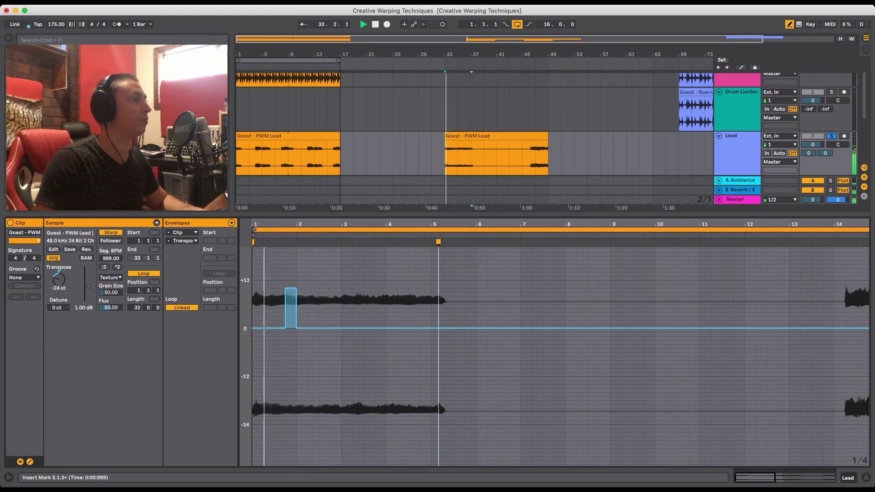
left_click_drag(297, 288, 318, 288)
key("space")
key("space")
Draw a transposition step of about -3 st from 2.3 to bar 5, audition it, and leave draw mode.
left_click(324, 336)
left_click_drag(324, 336, 386, 340)
key("space")
key("space")
key("space")
key("space")
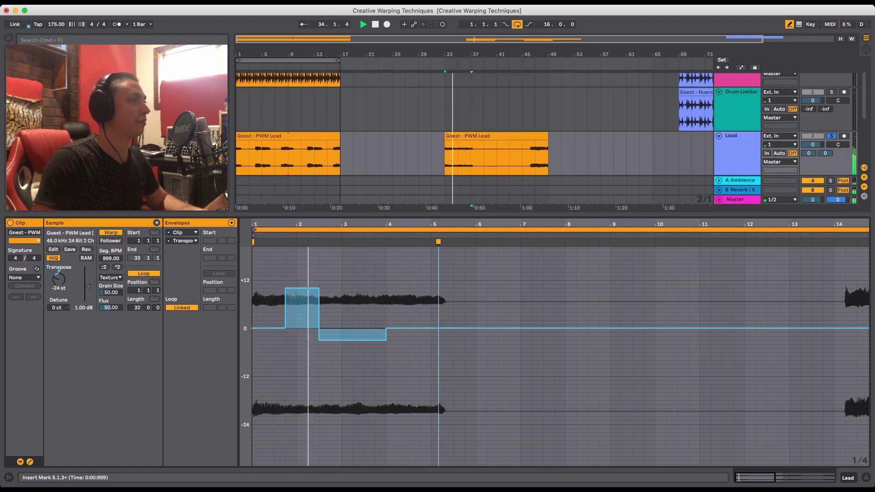
left_click_drag(386, 339, 433, 341)
key("space")
left_click(414, 341)
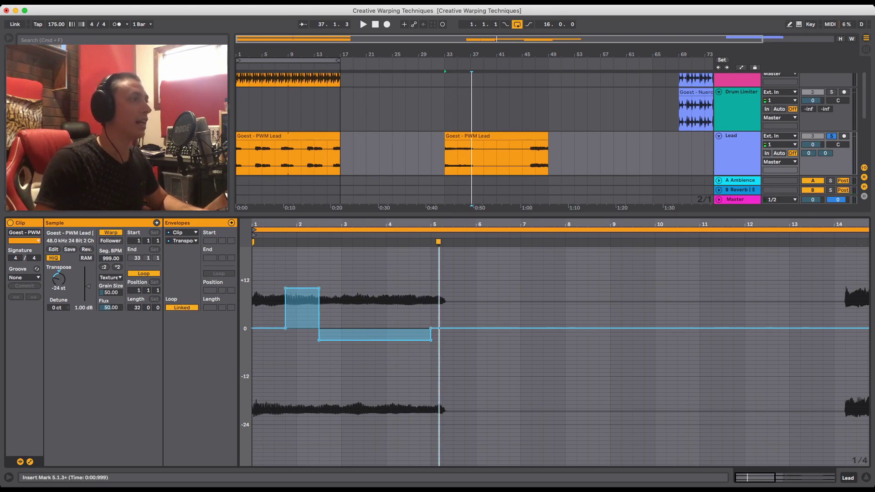
Loop the PWM Lead copy over its first four bars, from 1.1.1 to 5.1.1, and audition it.
left_click(431, 356)
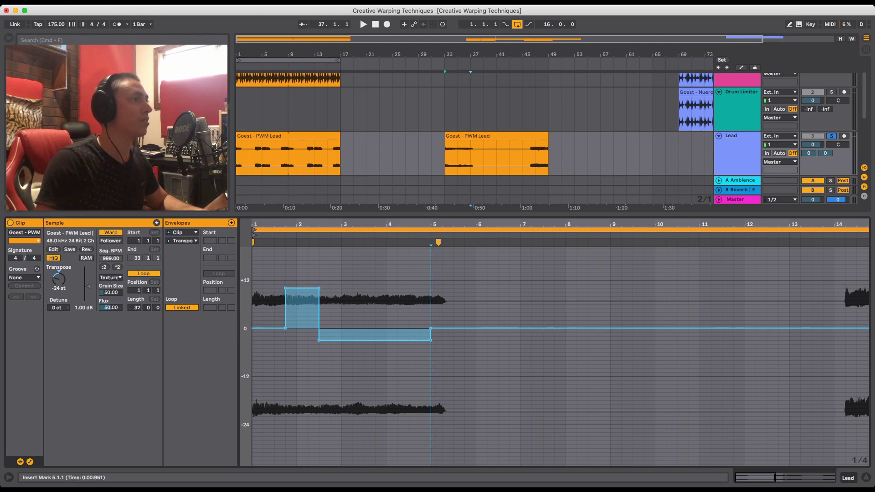
left_click_drag(431, 365, 253, 365)
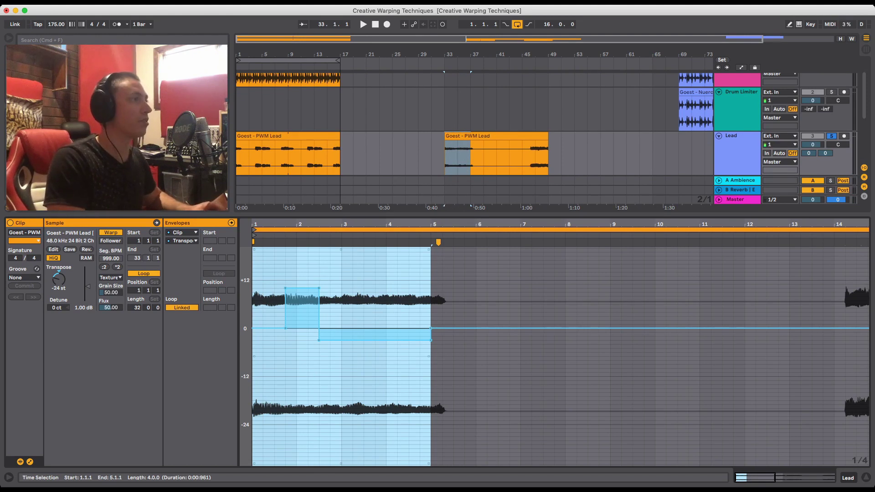
key("super+l")
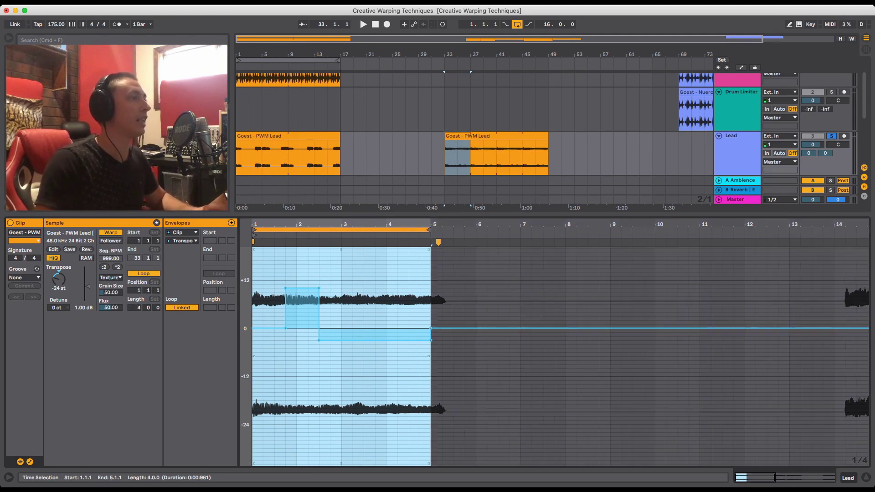
left_click(397, 365)
key("space")
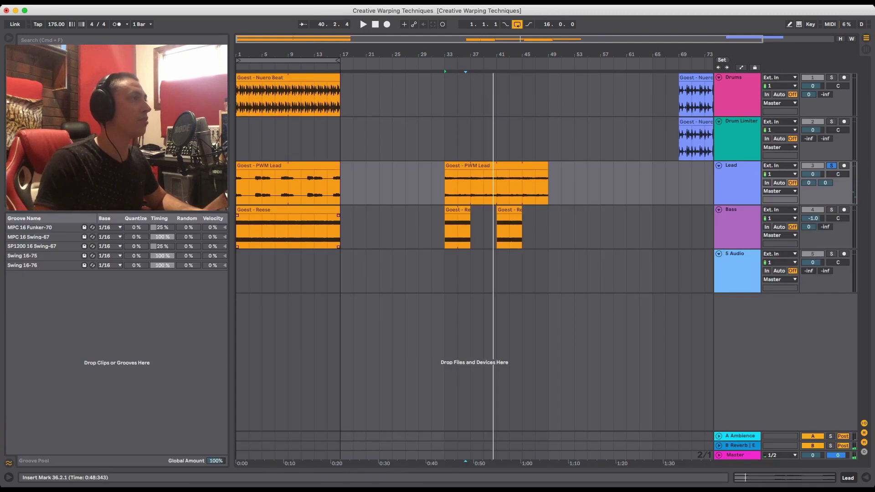
Audition the original PWM Lead clip and compare it with the warped copy at bar 33.
left_click(288, 165)
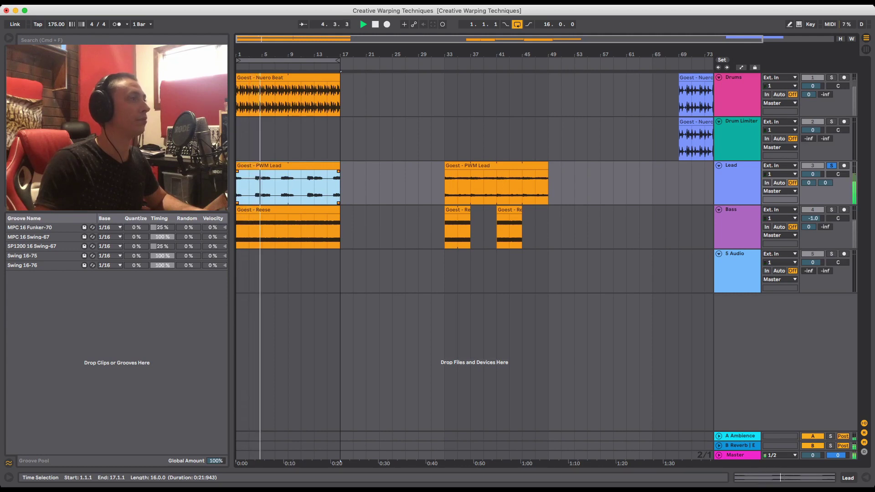
key("space")
left_click(480, 166)
key("space")
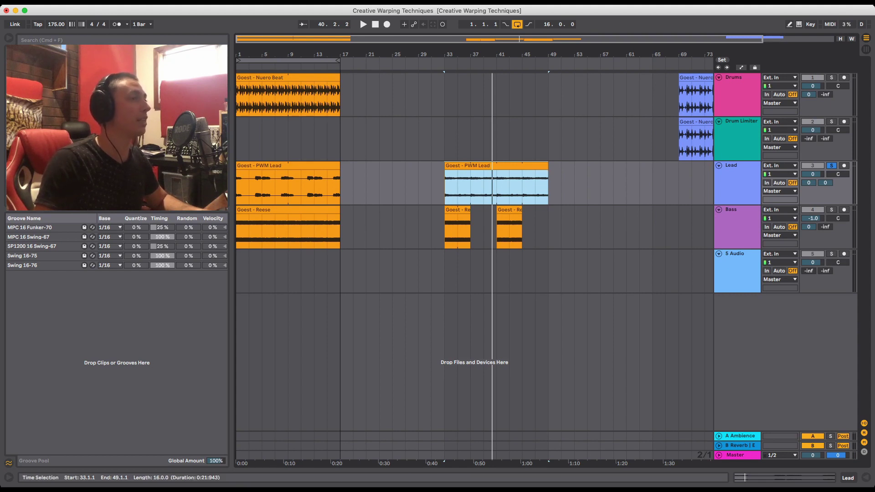
Shorten the warped PWM Lead copy to end at bar 37, and copy the original PWM Lead to bar 41 on the Lead track.
left_click_drag(548, 182, 471, 165)
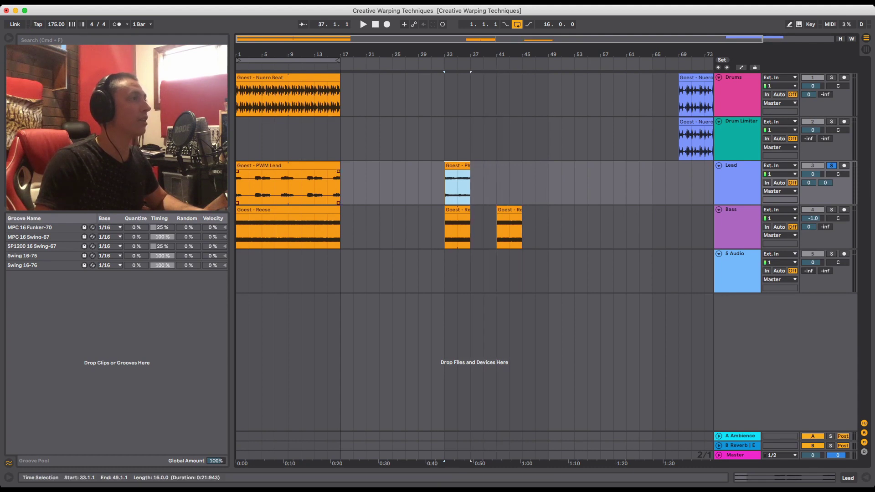
left_click(309, 166)
key("super+c")
left_click(497, 183)
key("super+v")
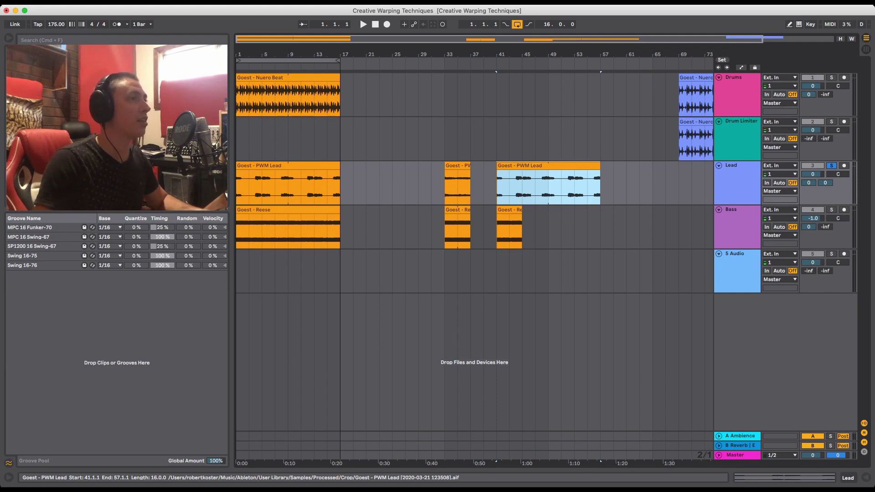
Open the new PWM Lead copy at bar 41 in the clip view, audition it, and hide its envelopes.
left_click(457, 230)
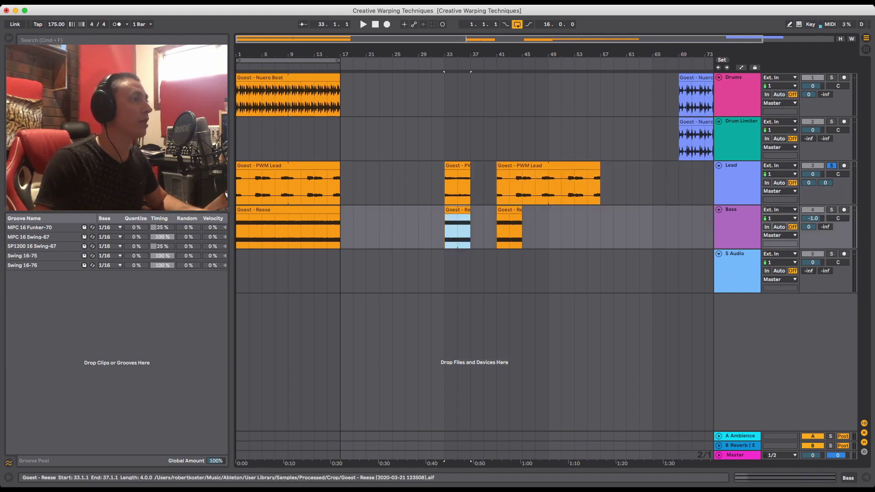
left_click(524, 166)
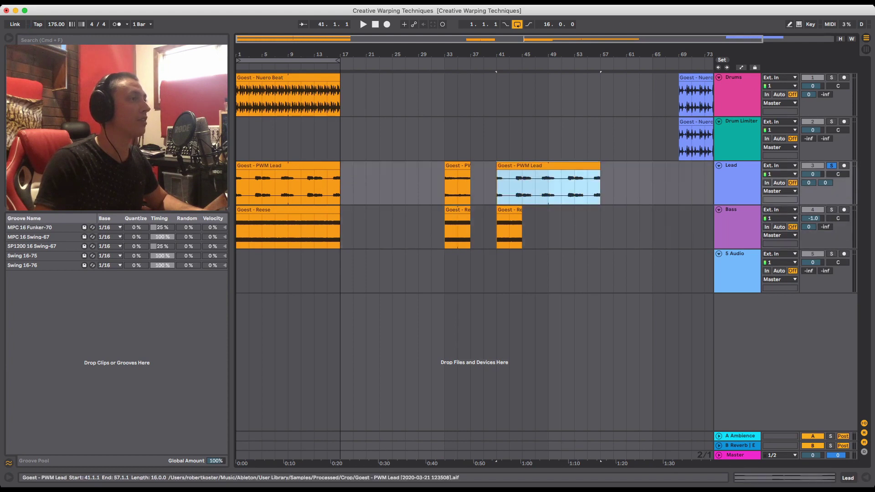
key("shift+Tab")
key("space")
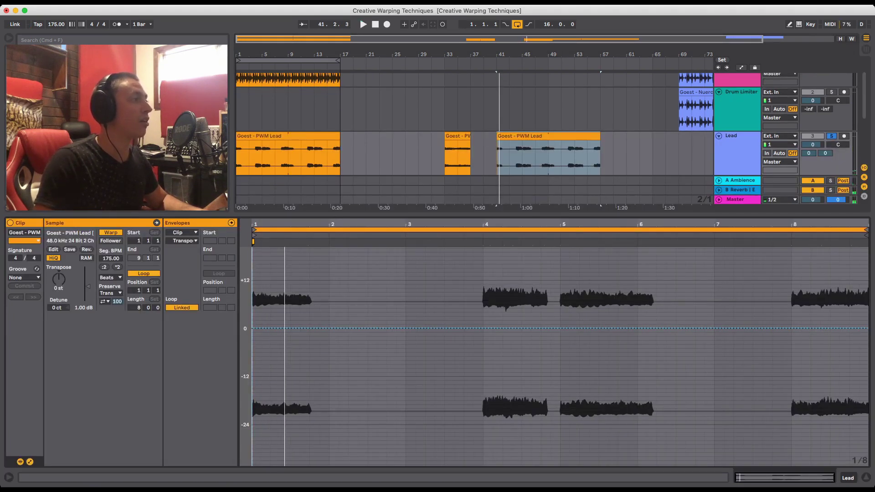
left_click(30, 461)
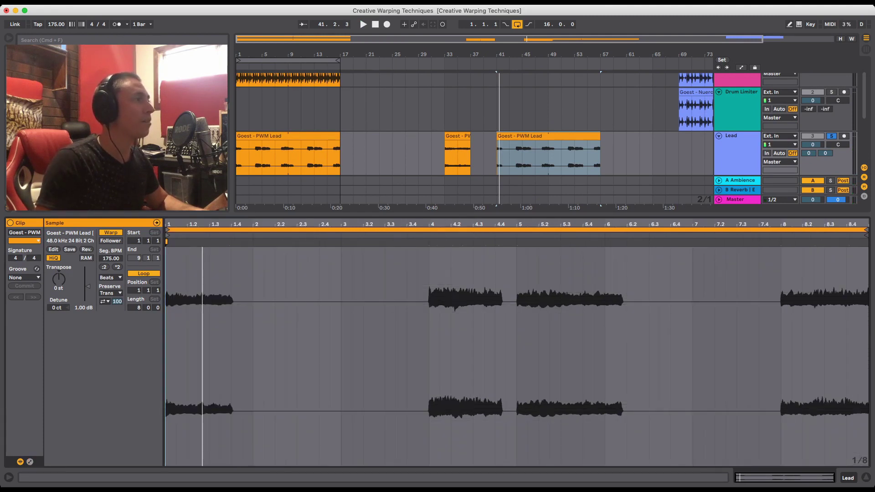
Double the bar 41 PWM Lead copy's segment tempo twice to 700 BPM and audition the stretched result.
left_click(117, 267)
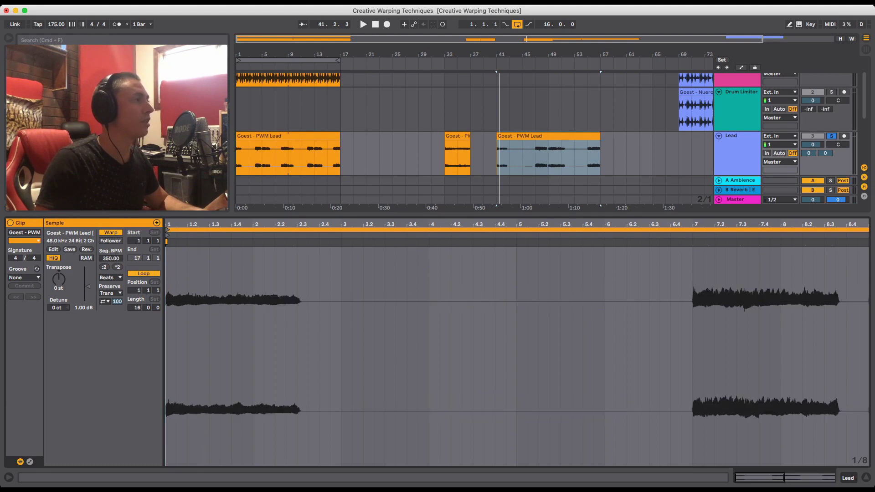
left_click(117, 267)
key("space")
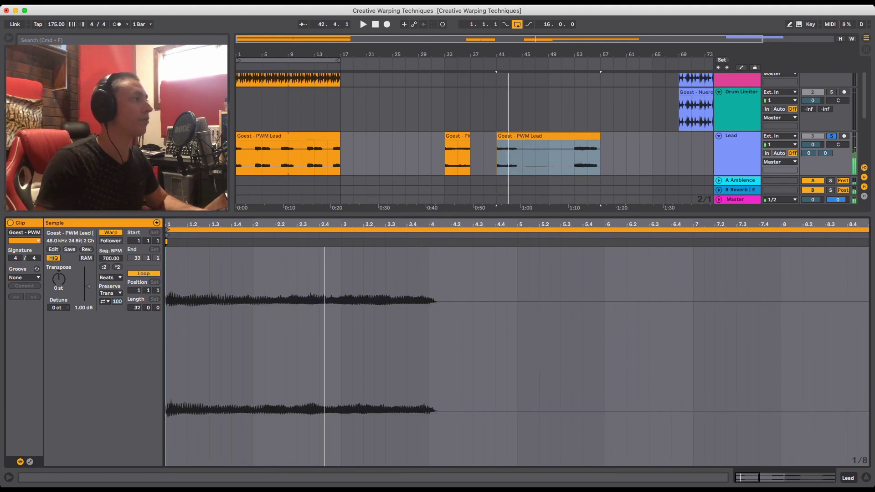
Set the stretched PWM Lead's Beats mode to preserve 1/16 with transient looping off and a transient envelope of 24, auditioning it.
left_click(105, 301)
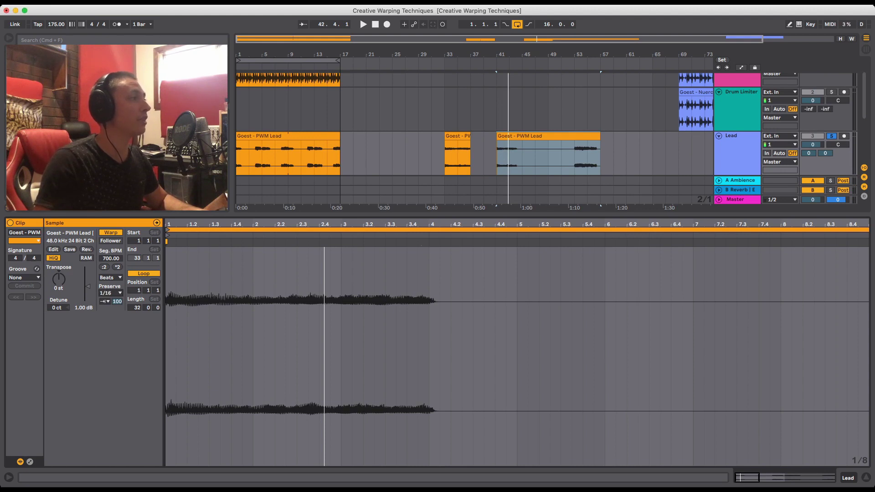
key("space")
mouse_move(117, 301)
left_mouse_down()
mouse_move(117, 292)
mouse_move(117, 326)
mouse_move(117, 301)
left_mouse_up()
key("space")
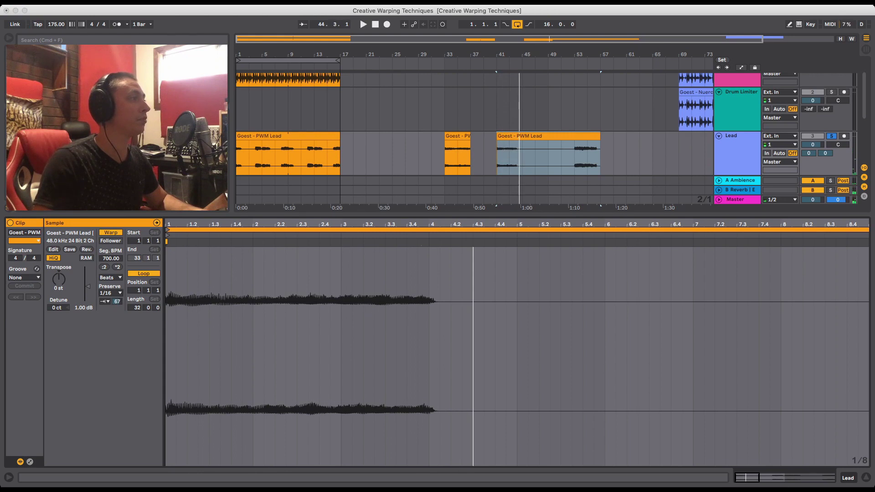
left_click(111, 284)
key("space")
left_click_drag(117, 301, 117, 318)
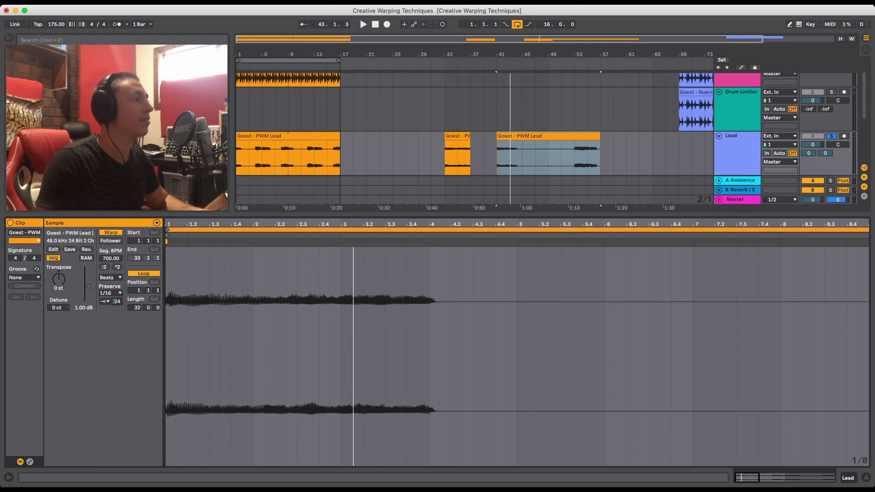
Show the clip's transposition envelope, draw alternating upward and downward pitch steps between about -11 and +13 semitones across bars 1 to 3, and audition it.
left_click(29, 462)
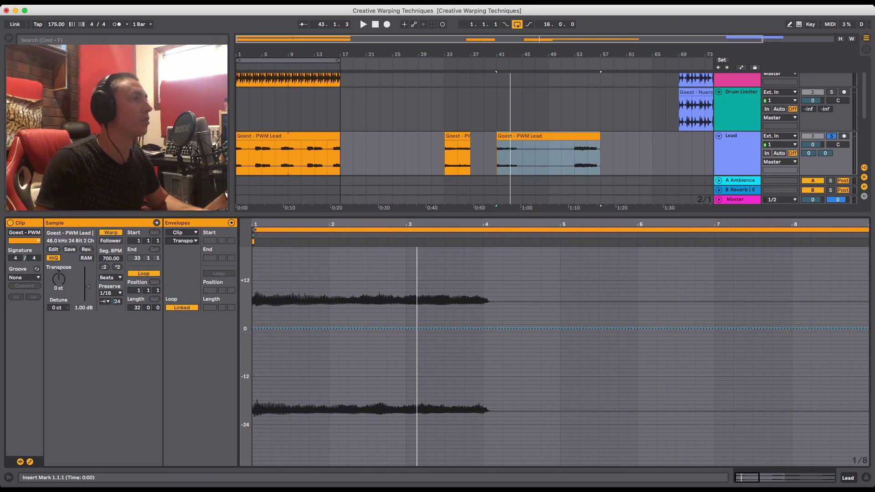
key("space")
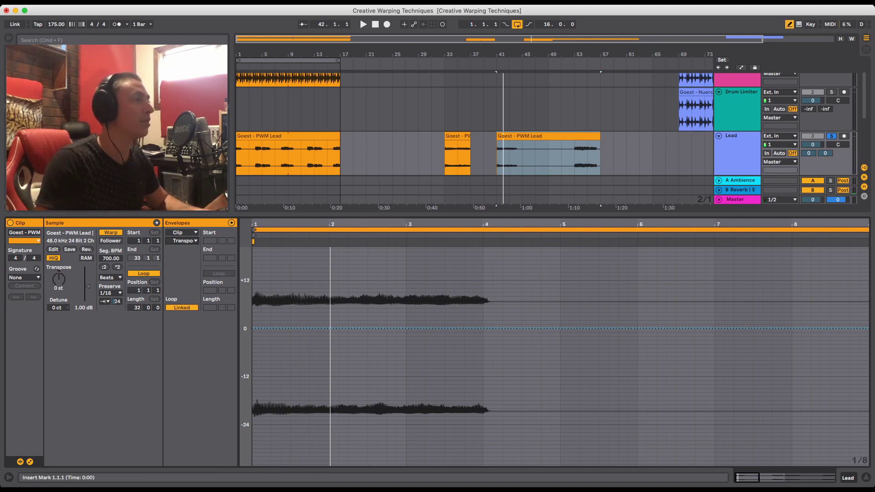
left_click(276, 308)
left_click(295, 344)
left_click(314, 308)
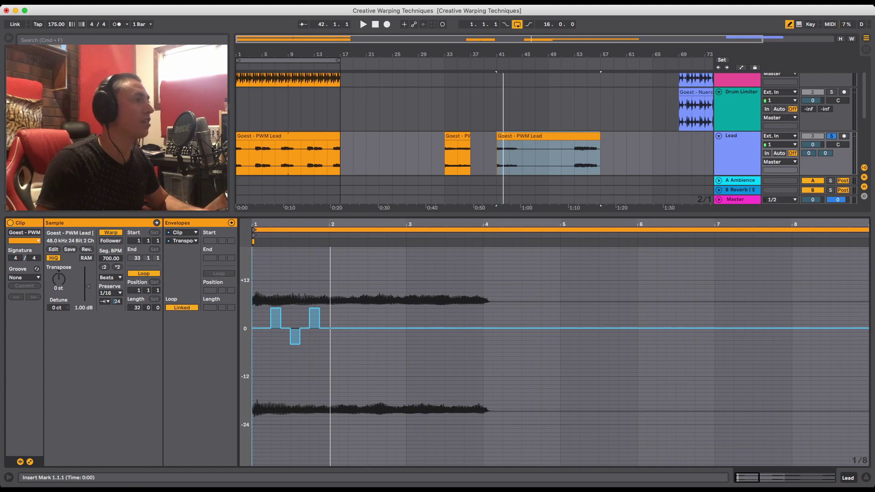
left_click(344, 360)
left_click(363, 297)
left_click(391, 277)
left_click(429, 370)
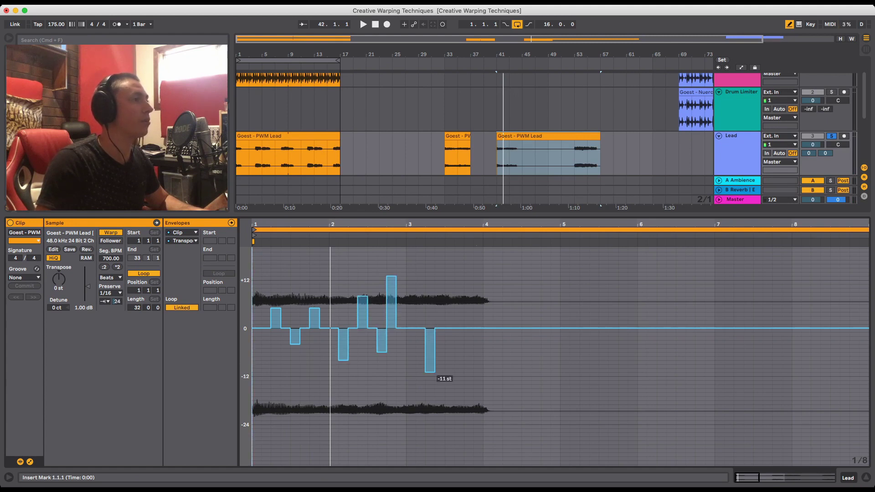
left_click(440, 301)
left_click(468, 352)
key("space")
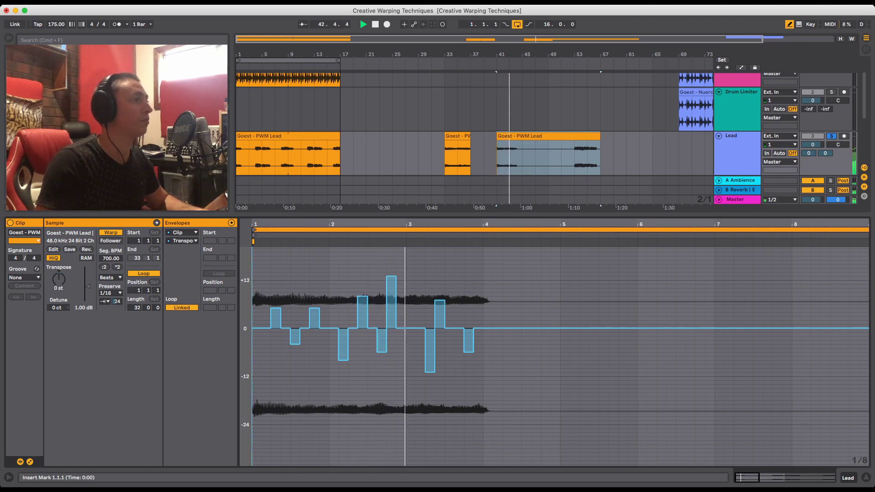
Loop the pitch-enveloped section of the PWM Lead copy from 1.1.1 to 4.1.1 and play it.
key("minus")
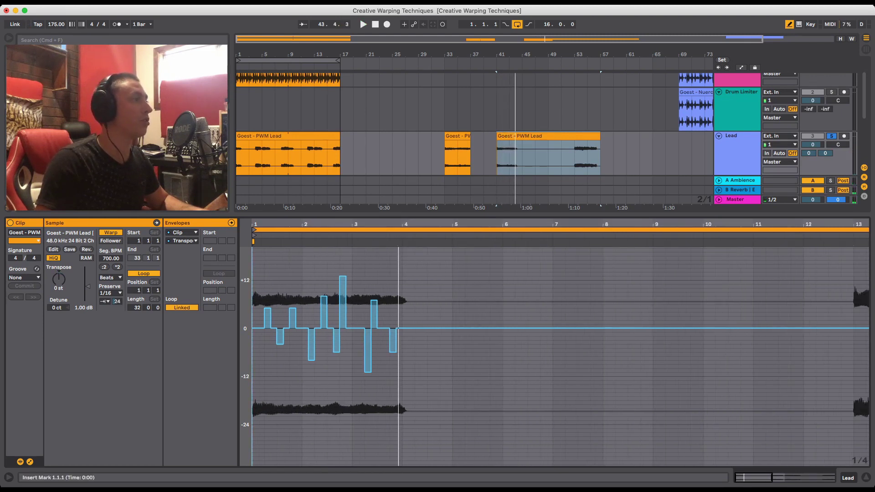
key("b")
left_click_drag(402, 358, 252, 358)
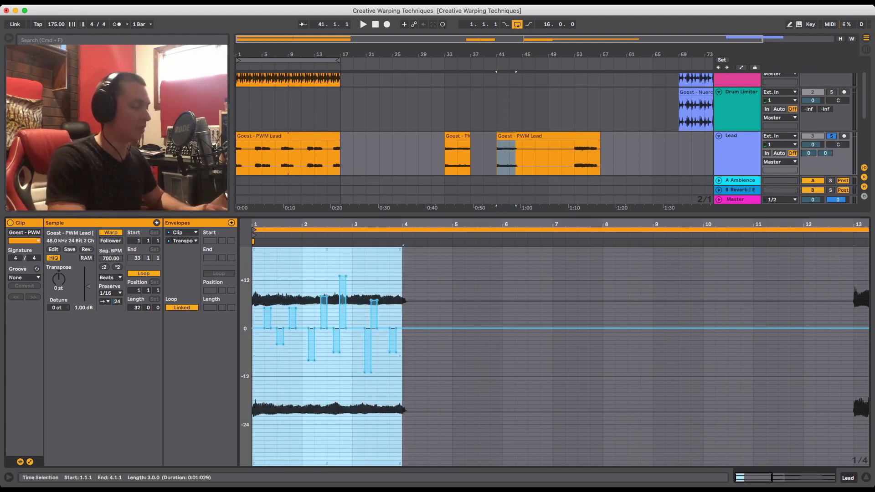
key("space")
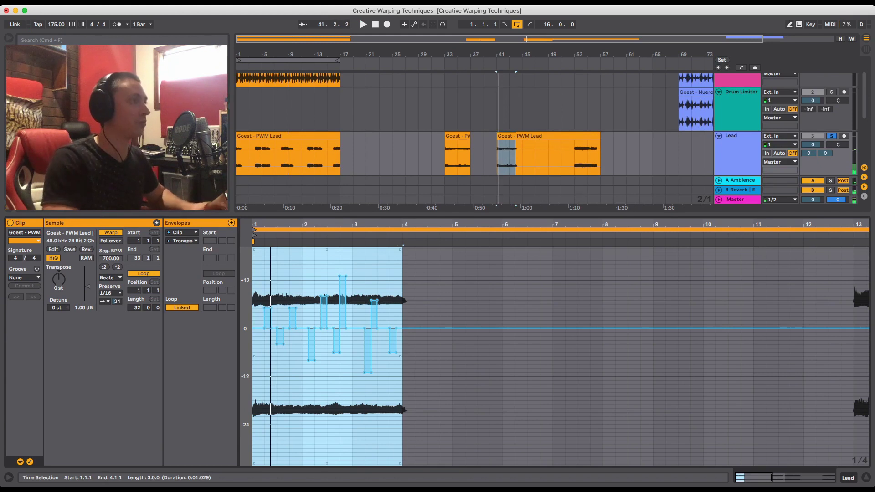
key("super+l")
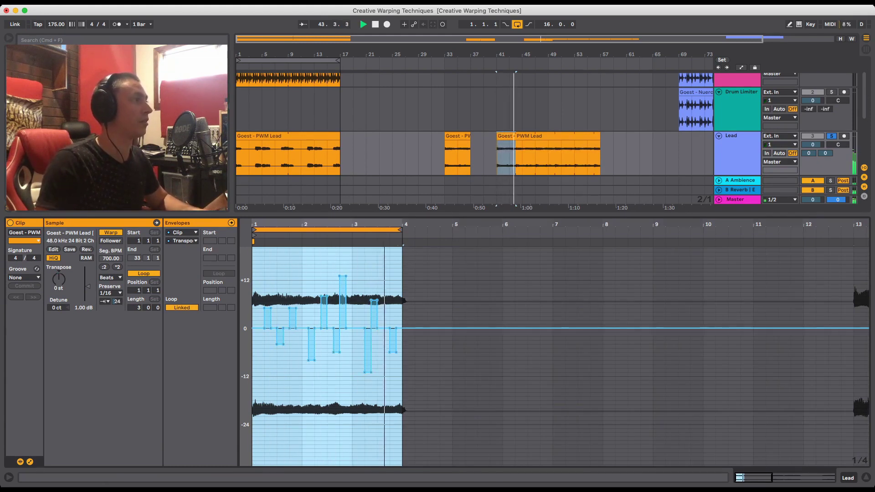
Change the Beats preserve setting to 1/8 and set the transient envelope to 25 during playback.
left_click_drag(117, 302, 117, 291)
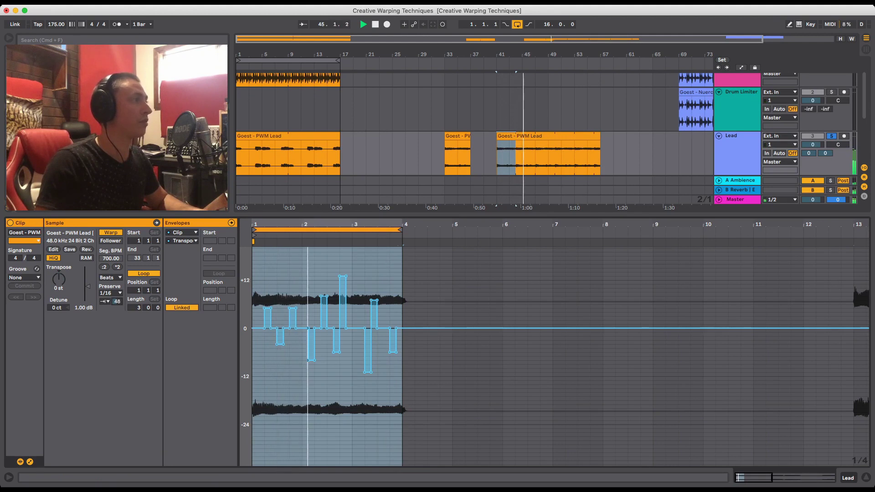
left_click_drag(117, 302, 117, 317)
left_click(111, 284)
left_click_drag(118, 301, 117, 300)
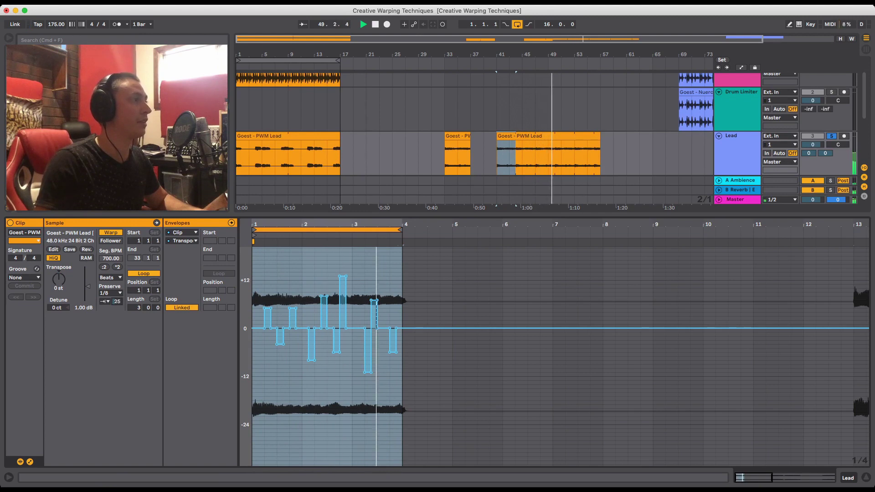
Redraw the transposition steps in bars 2 and 3 as wider quarter-note blocks between about -11 and +13 semitones, and audition them.
key("b")
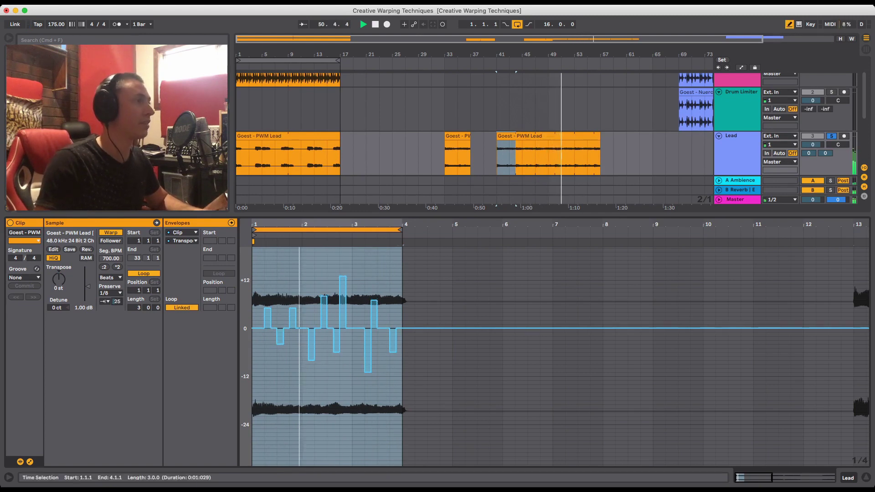
left_click(305, 360)
left_click(333, 296)
left_click(333, 352)
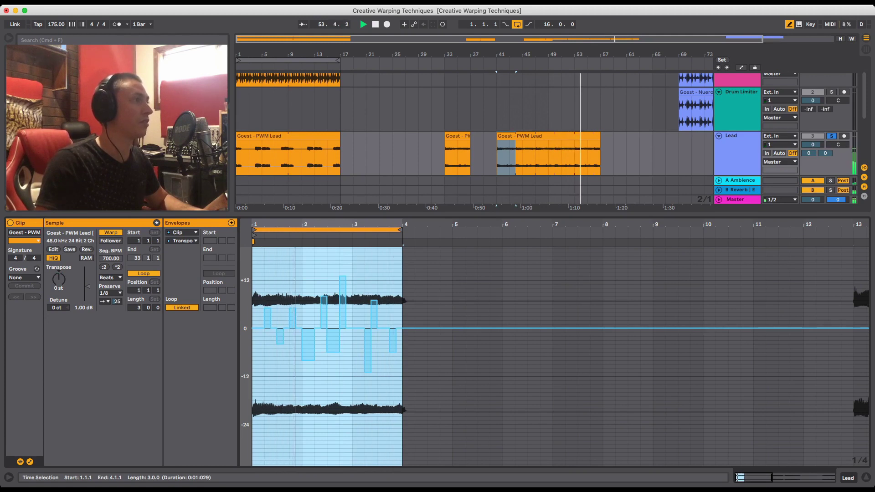
left_click(347, 276)
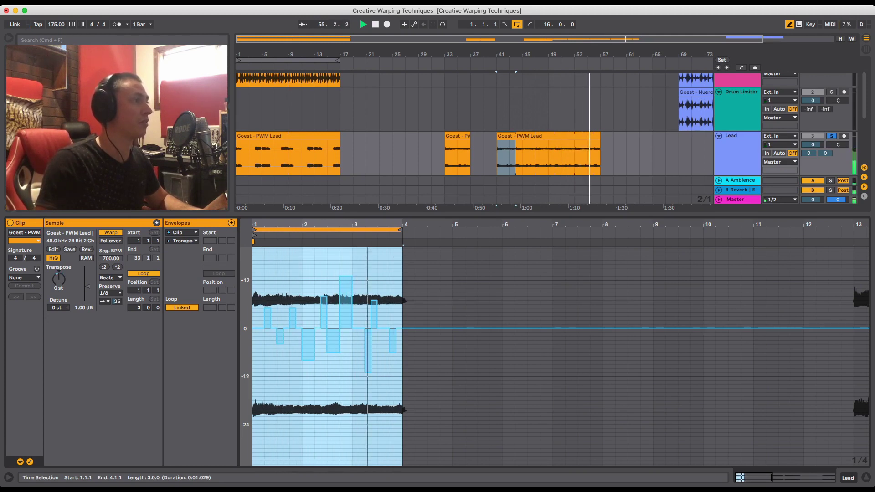
left_click(358, 373)
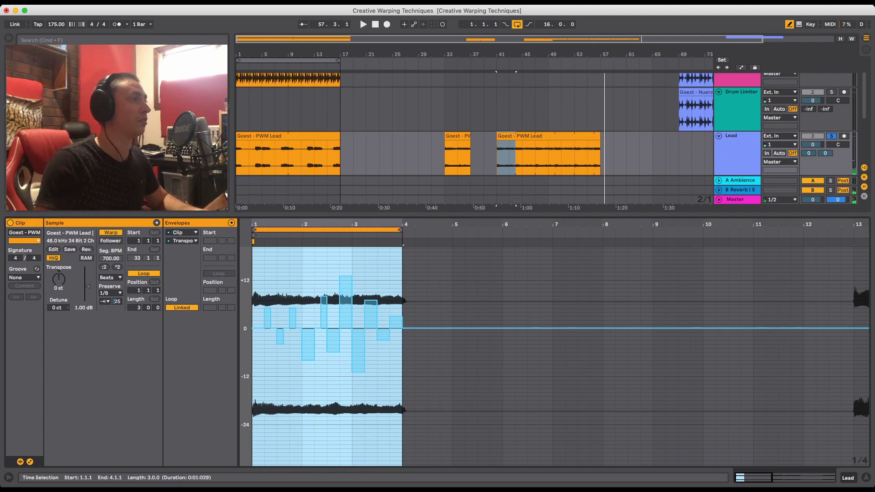
key("space")
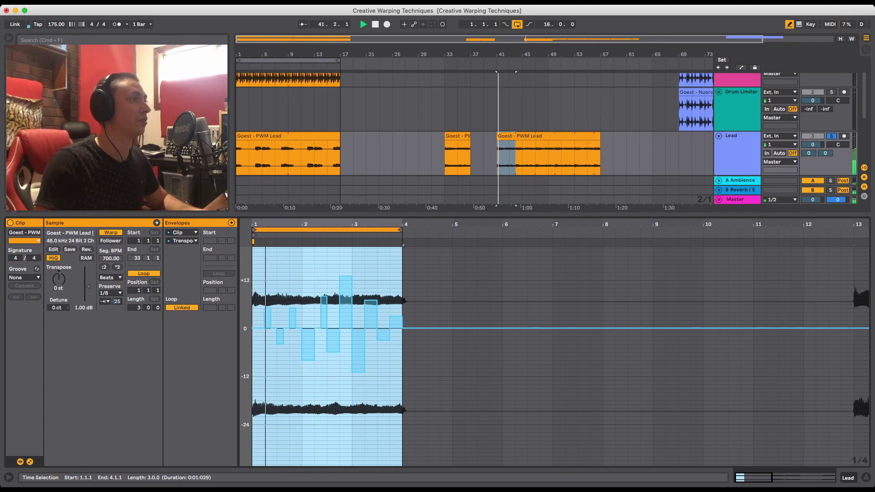
left_click(383, 344)
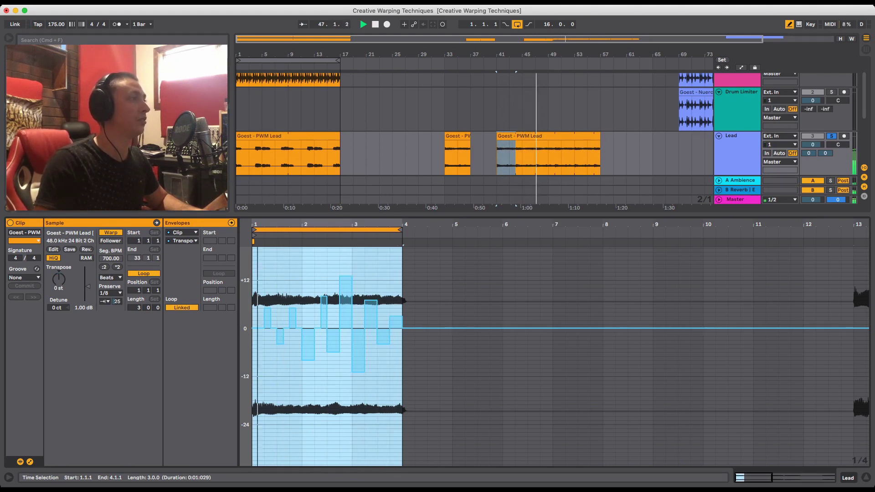
key("space")
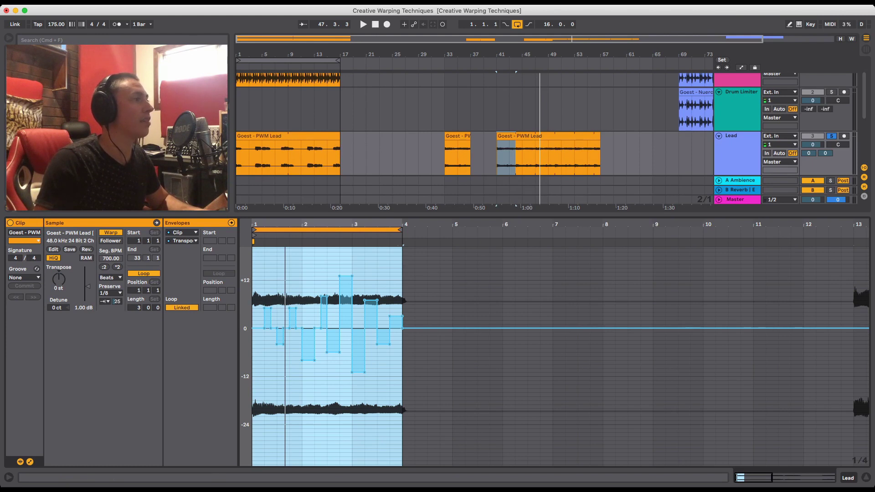
Hide the envelopes and clip view, and shorten the PWM Lead copy at bar 41 to end at bar 45.
left_click(30, 461)
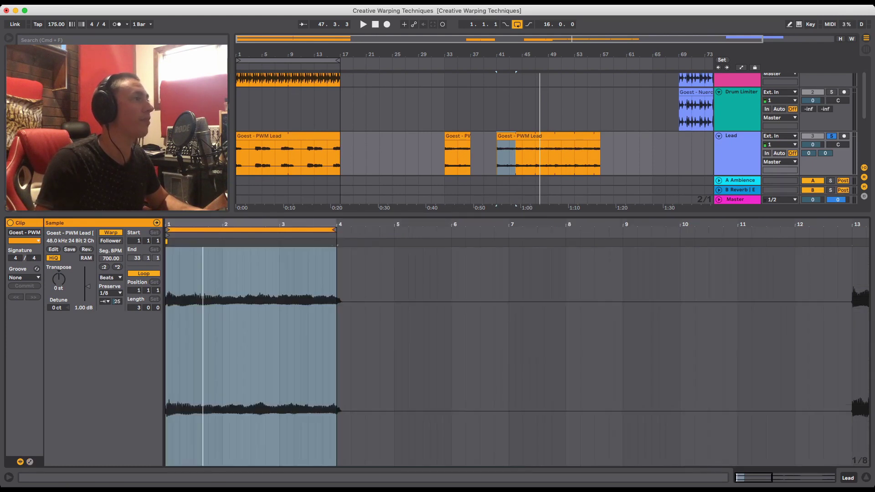
key("super+alt+g")
key("super+alt+l")
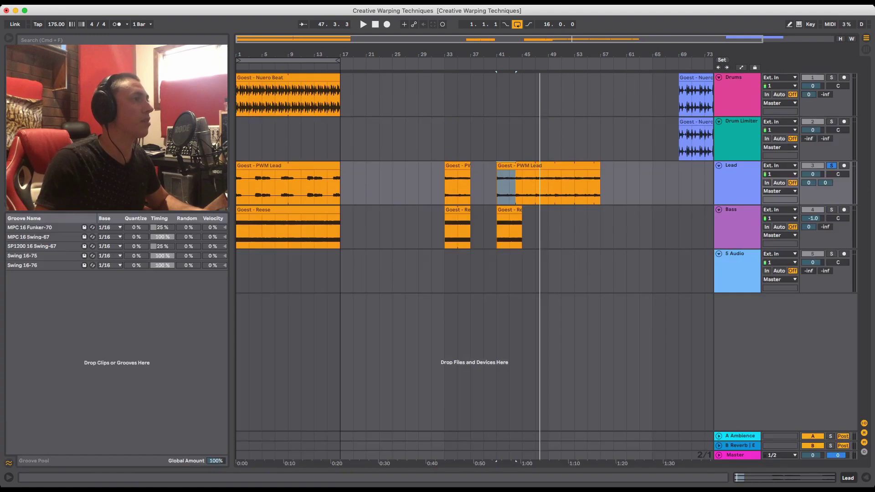
left_click(524, 165)
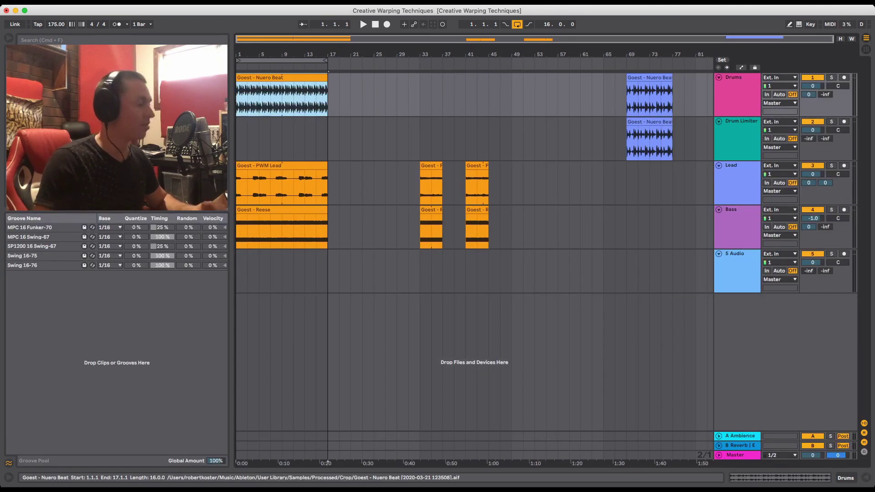
Copy the Nuero Beat clip to bar 33 on the Drums track, solo the track and audition the copy.
left_click_drag(274, 77, 458, 78)
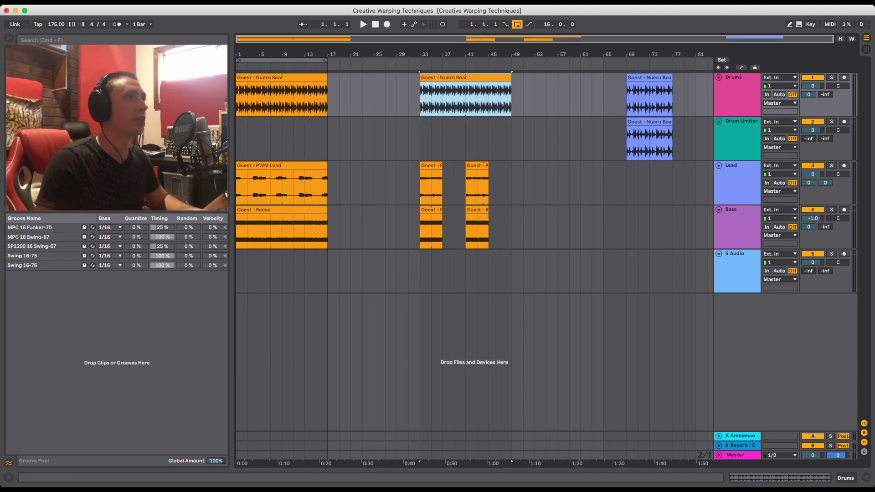
left_click(831, 77)
left_click(457, 77)
key("space")
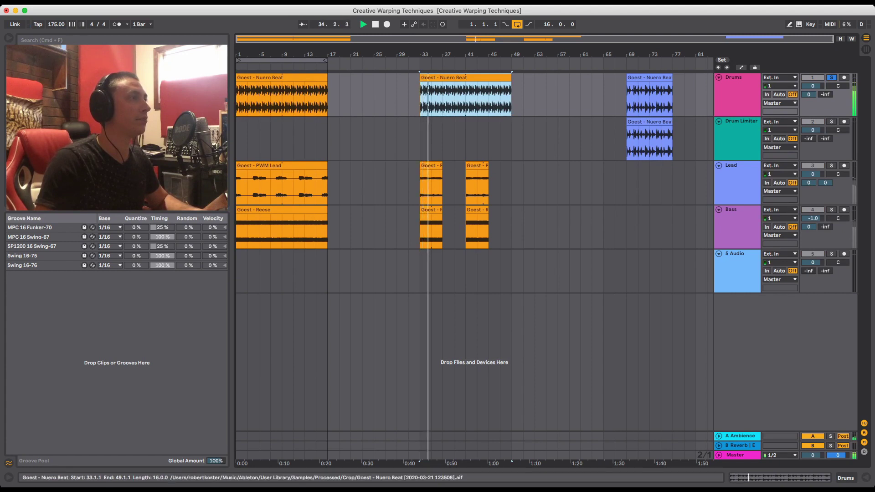
Open the Nuero Beat copy at bar 33, set its warp mode to Texture with grain size 44.82, and transpose it up 12 semitones.
double_click(466, 78)
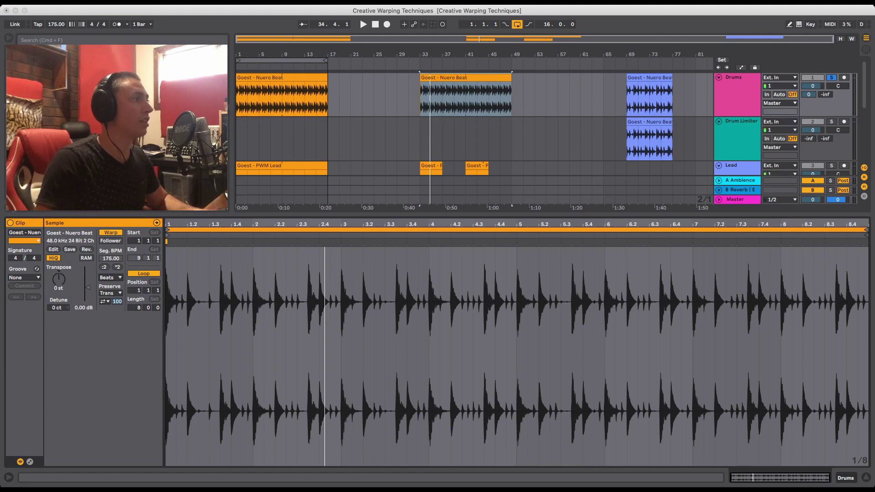
left_click(111, 294)
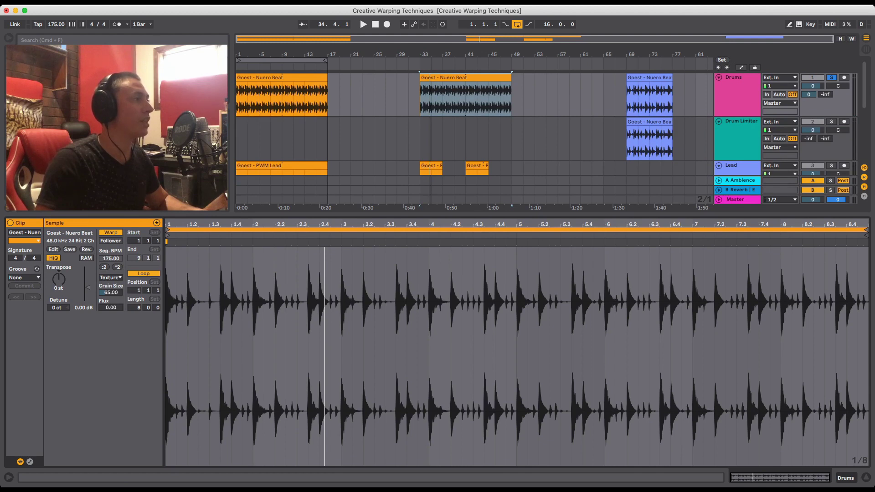
key("space")
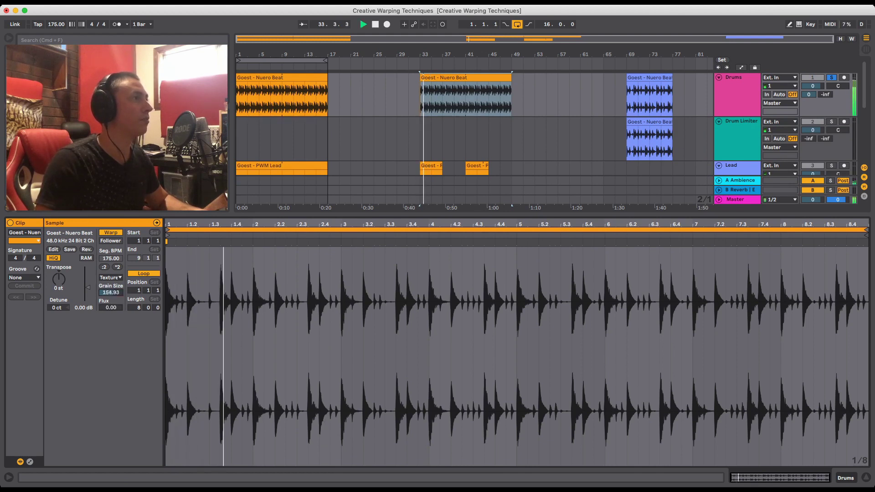
left_click_drag(111, 292, 111, 330)
key("space")
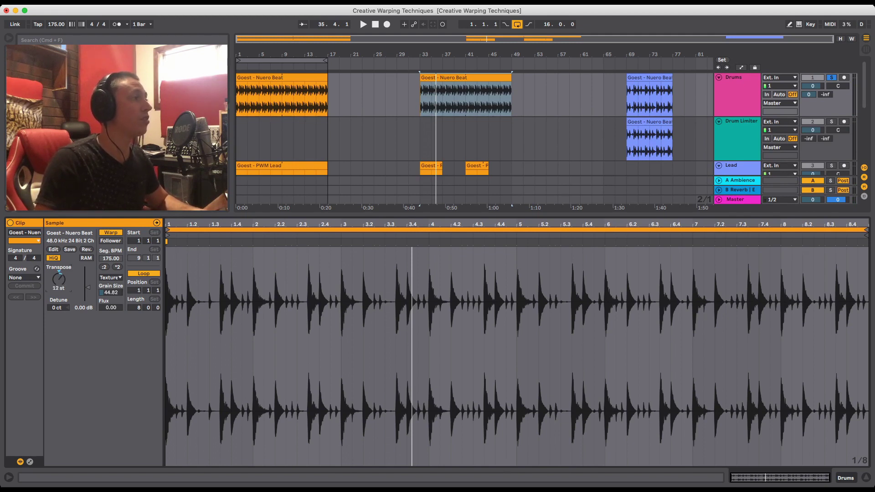
Adjust the Nuero Beat copy's grain size further during playback, and close the clip view.
key("space")
left_click_drag(111, 292, 110, 328)
key("space")
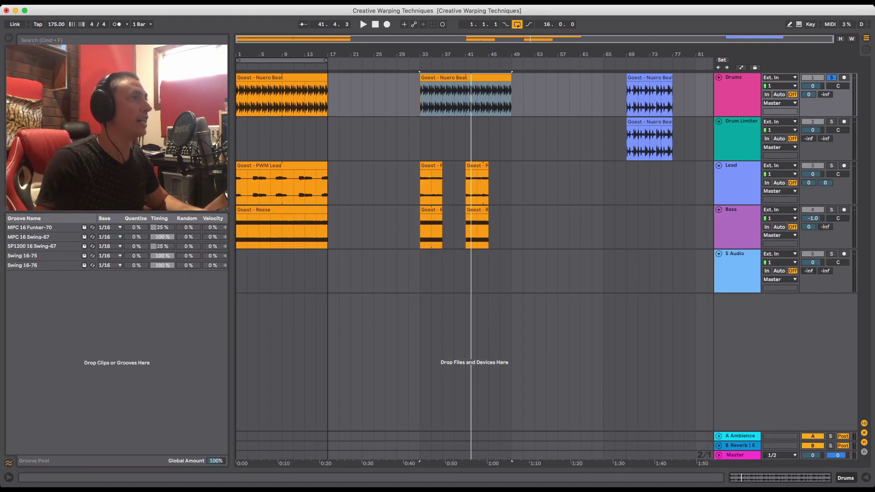
Move the arrangement loop to the blue Nuero Beat clip on the Drums track, from bar 69 for 8 bars.
left_click(674, 93)
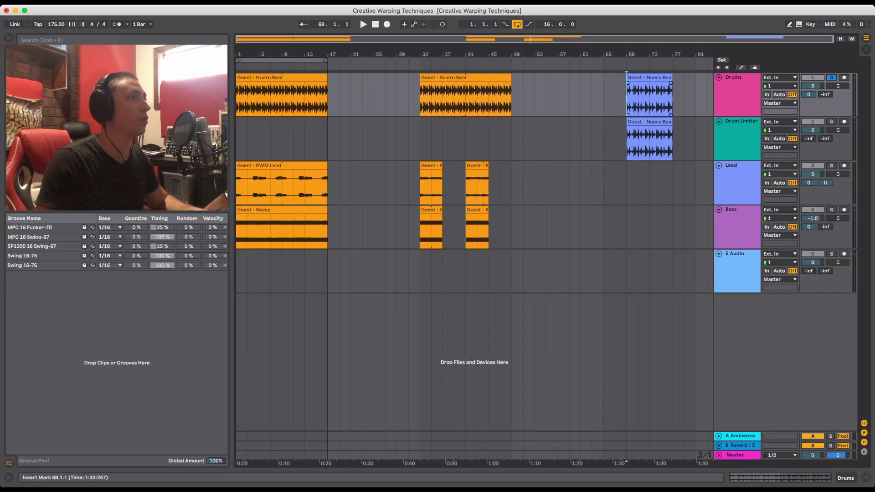
left_click(649, 77)
left_click_drag(282, 60, 619, 61)
scroll(673, 93, "right", 2)
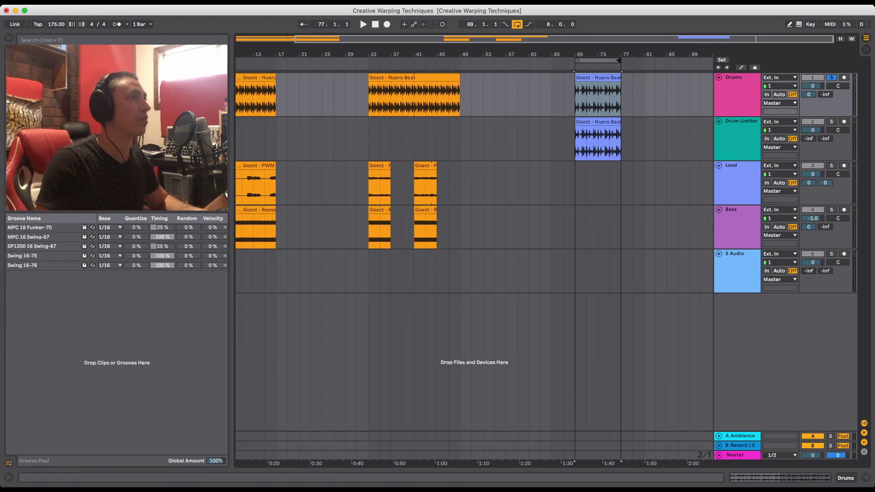
Open the blue Nuero Beat clip at bar 69 on the Drums track and audition it soloed.
double_click(606, 77)
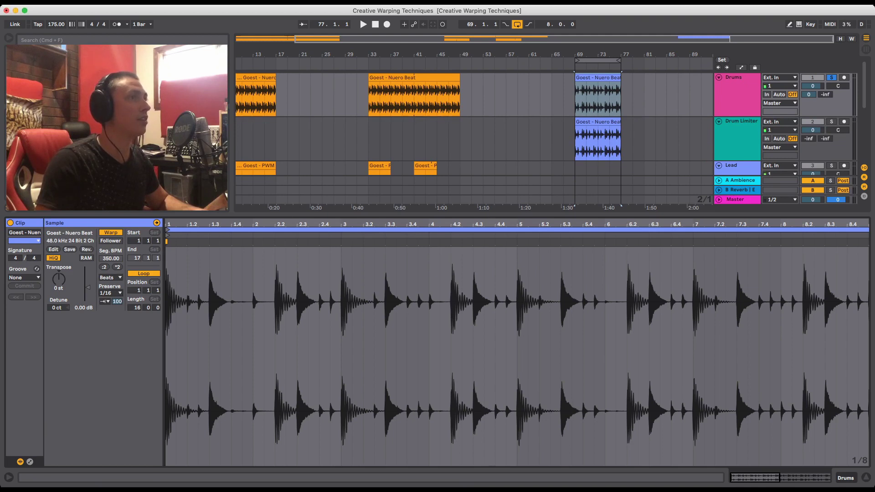
key("space")
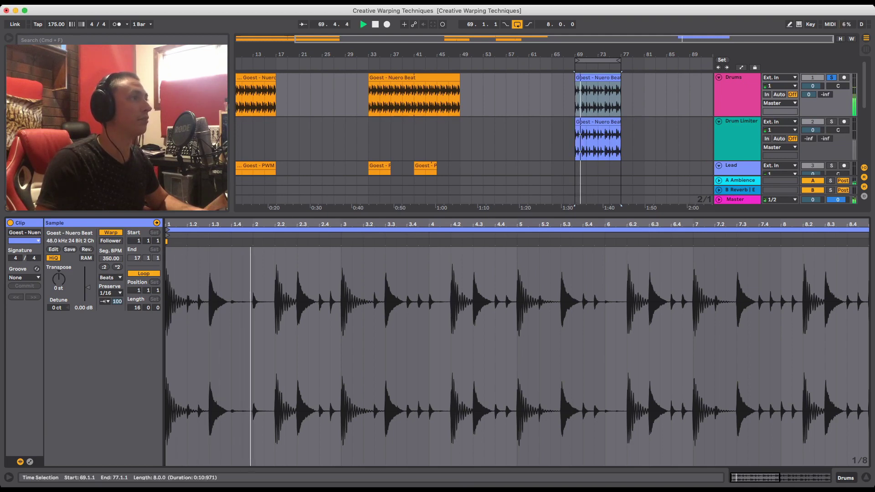
key("space")
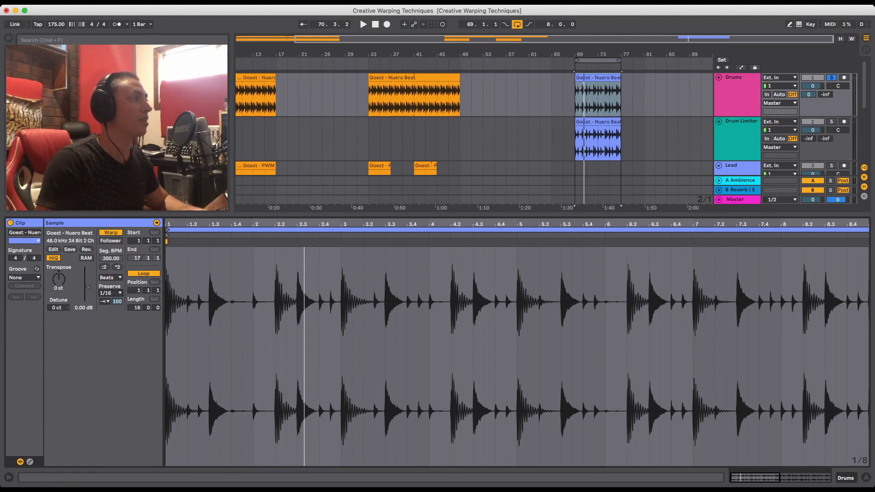
key("space")
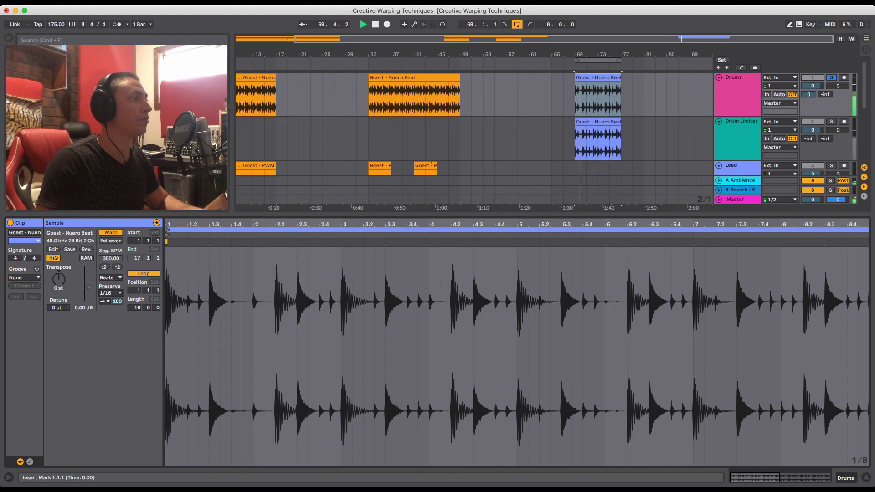
key("space")
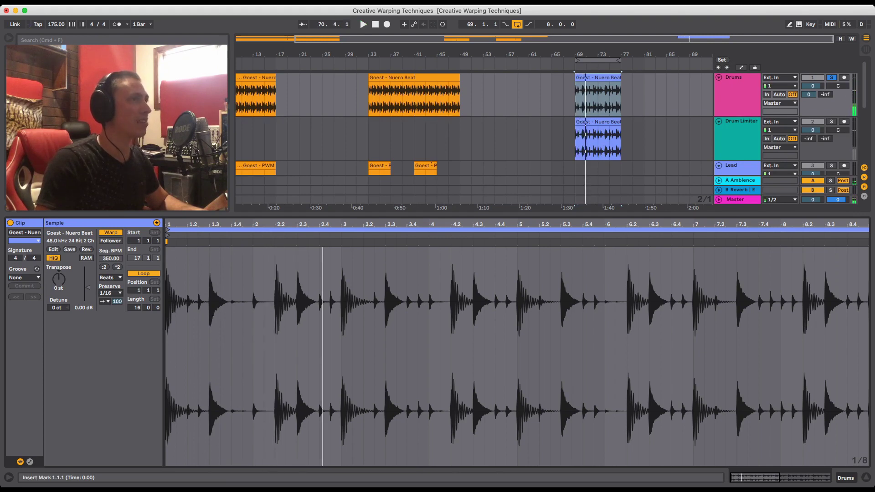
Compare the warp settings of the blue Nuero Beat clips on Drums and Drum Limiter, and audition the Drum Limiter clip soloed.
left_click(739, 123)
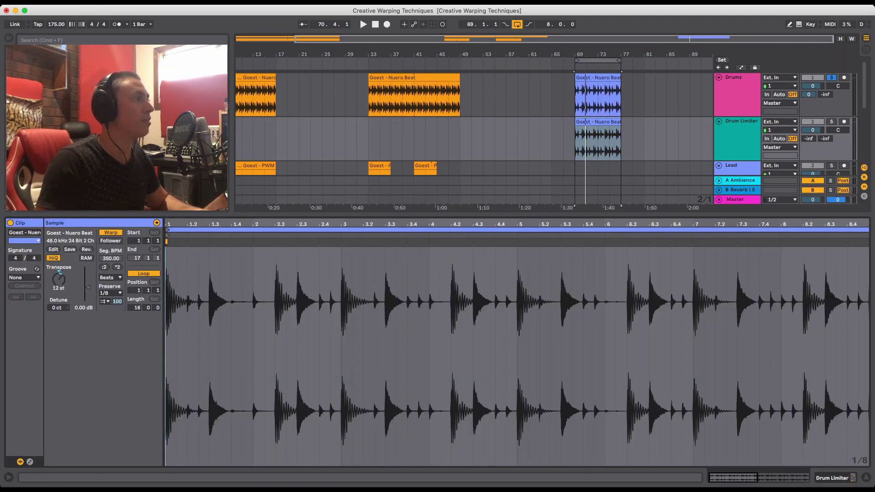
left_click(111, 293)
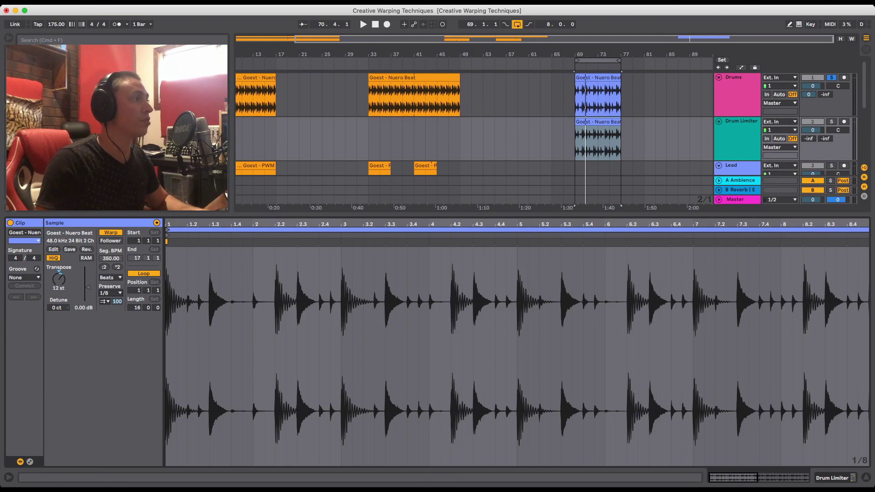
left_click(598, 78)
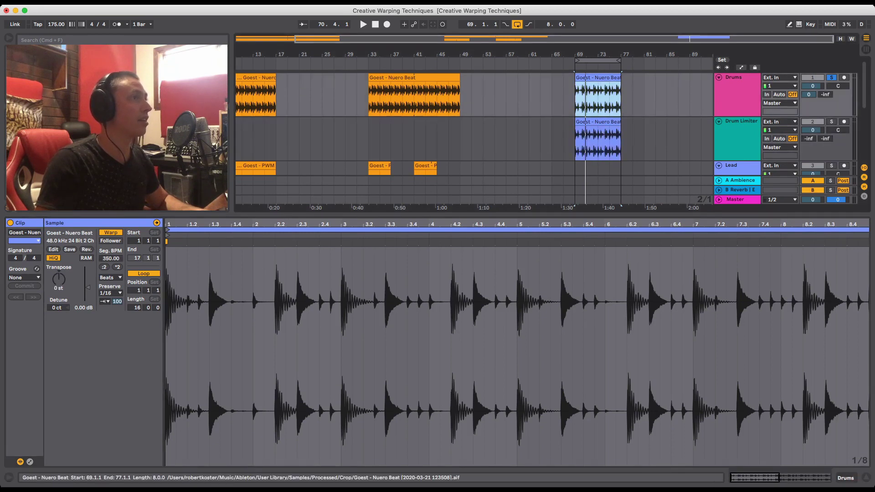
left_click(598, 122)
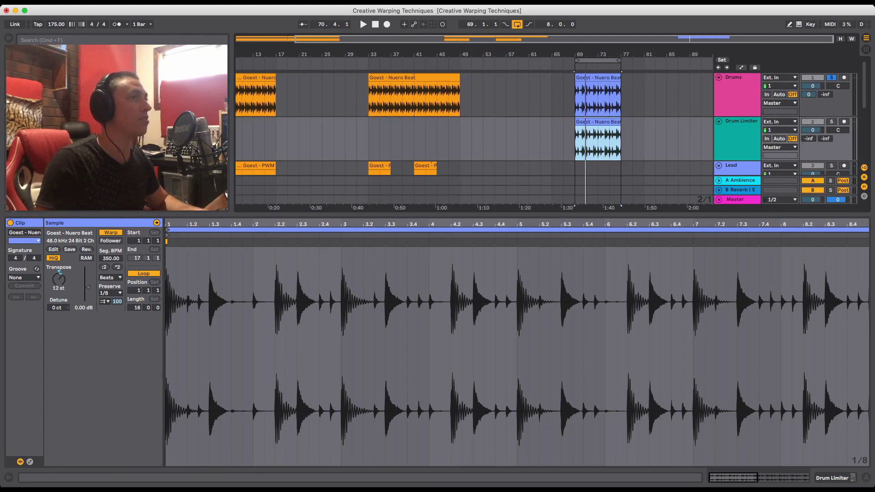
left_click(832, 121)
left_click(598, 122)
key("space")
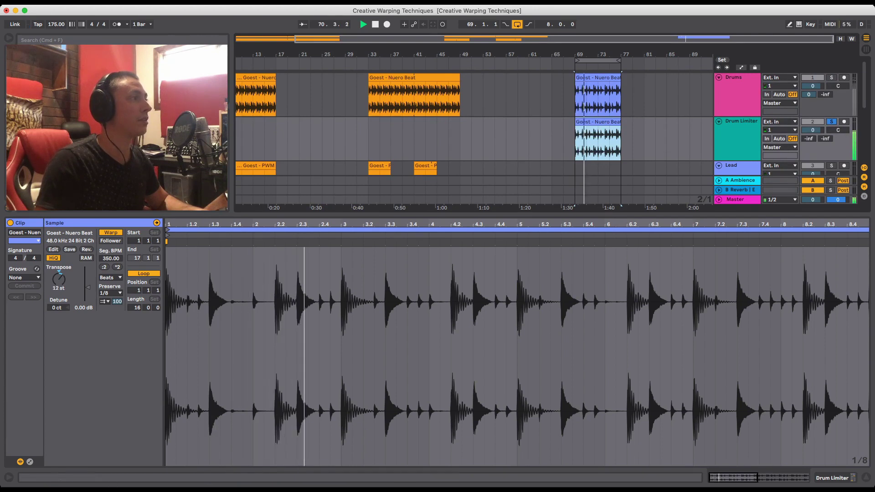
Try other transpositions and a back-and-forth transient loop mode on the Drum Limiter clip during soloed playback.
left_click_drag(59, 279, 59, 304)
left_click_drag(59, 279, 59, 283)
key("Down")
key("Down")
key("Down")
key("Down")
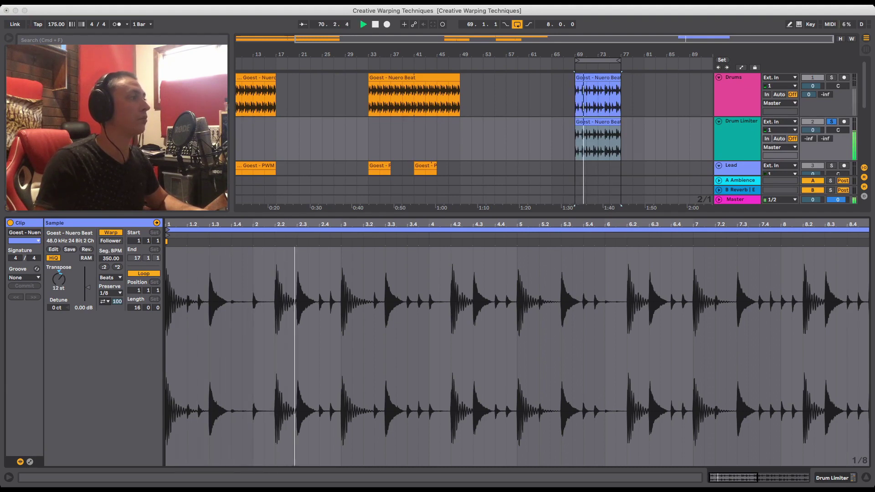
left_click(105, 294)
key("space")
key("space")
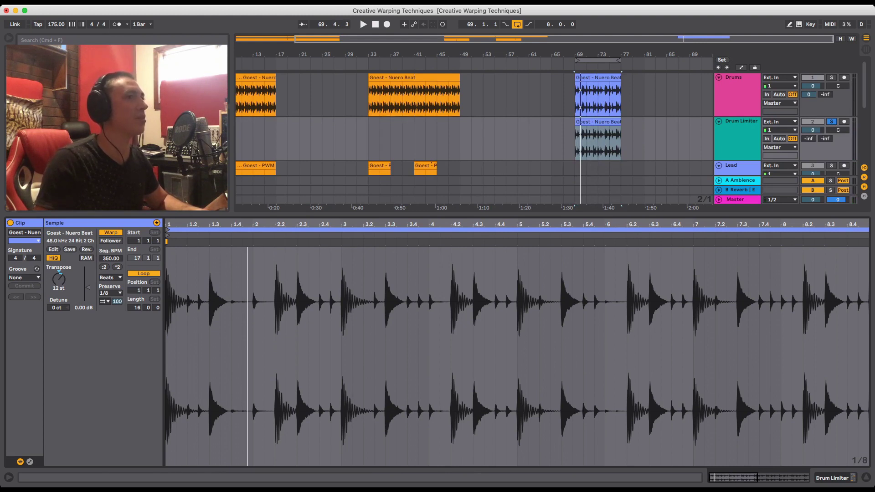
Unsolo the Drum Limiter track, play both layers, and set the blue Drums clip's transpose to -12 semitones.
key("s")
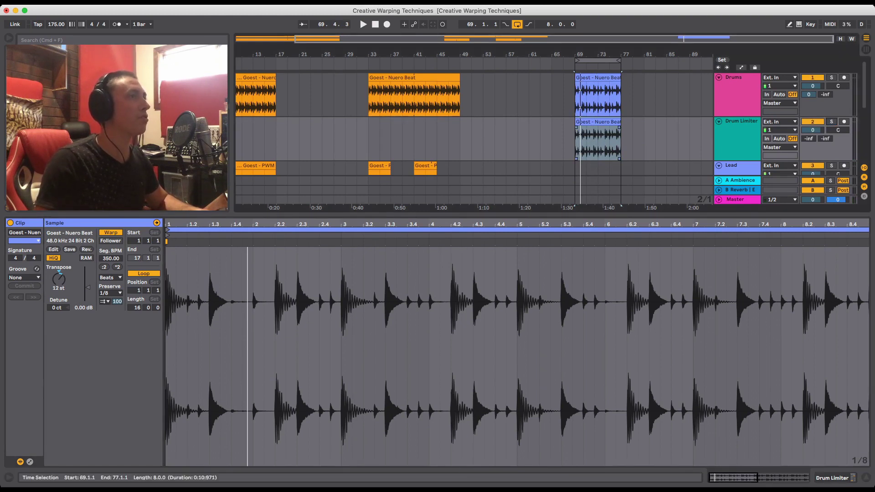
key("space")
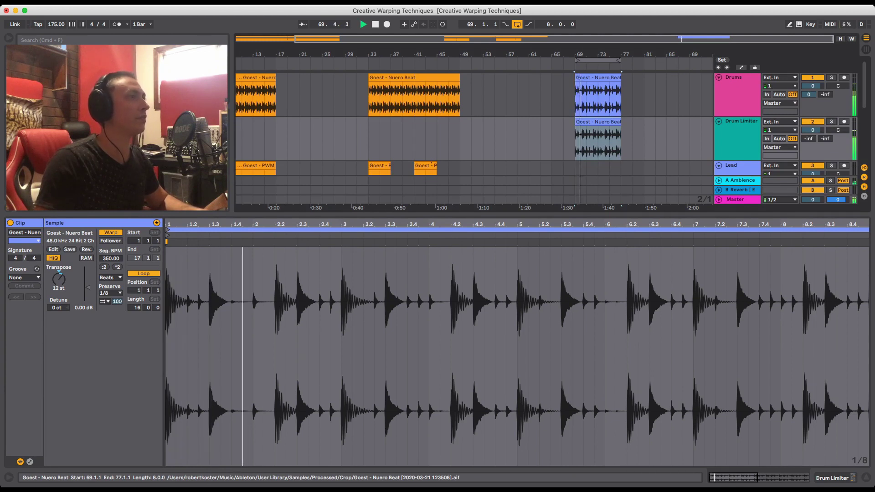
left_click(598, 78)
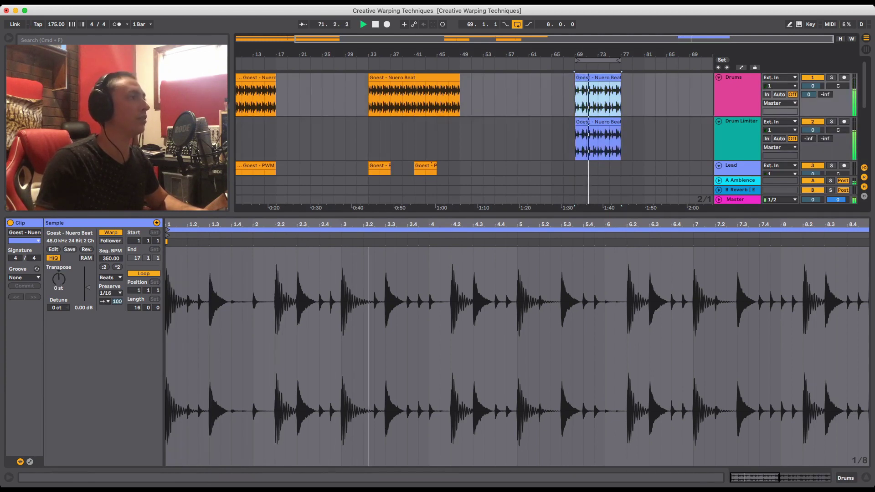
left_click_drag(59, 279, 59, 301)
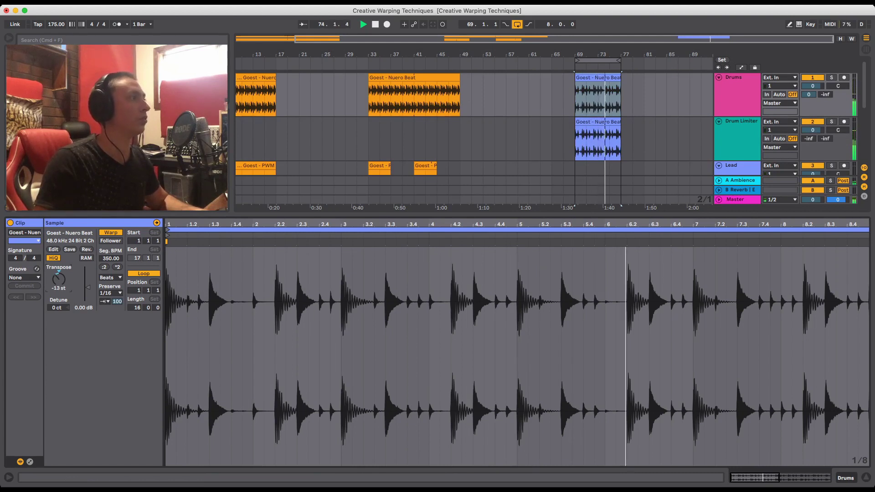
key("Up")
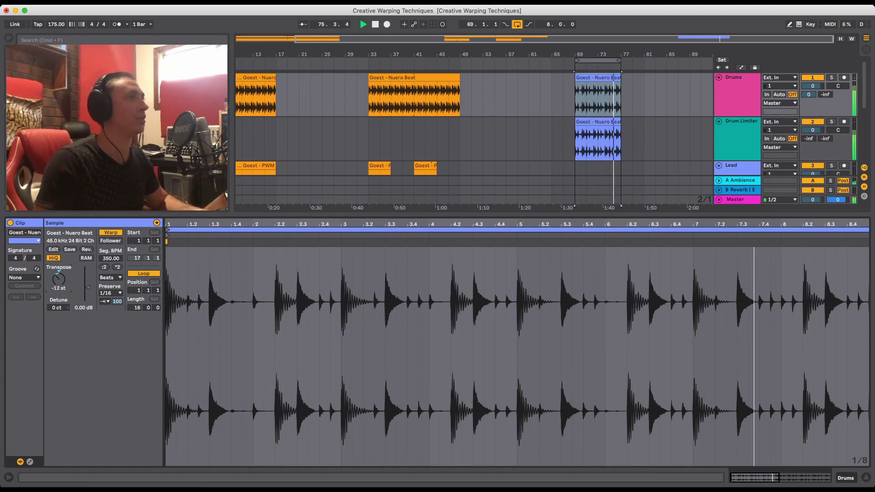
Set the Drum Limiter clip's transient loop mode to back-and-forth and audition it together with the Drums clip.
left_click(597, 122)
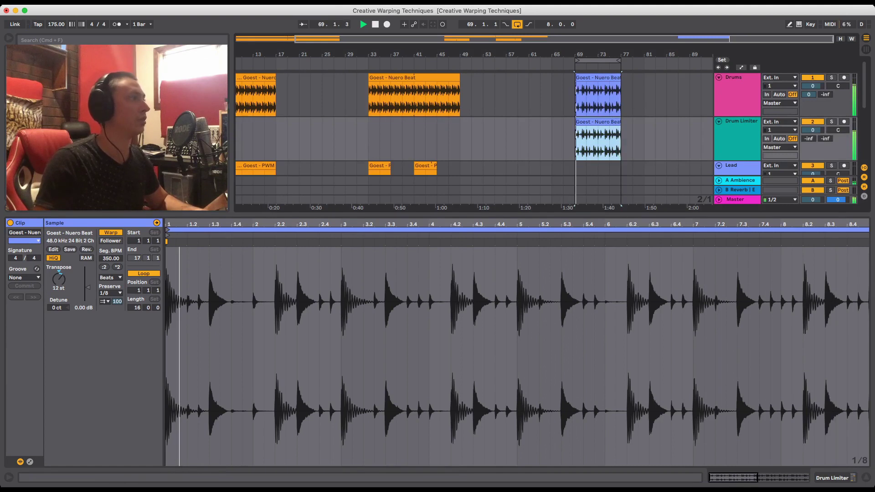
left_click(104, 302)
left_click(107, 310)
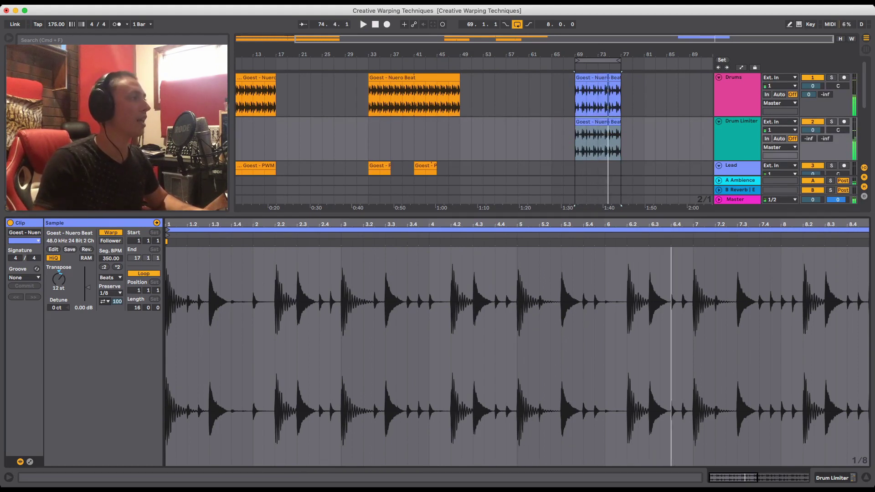
key("space")
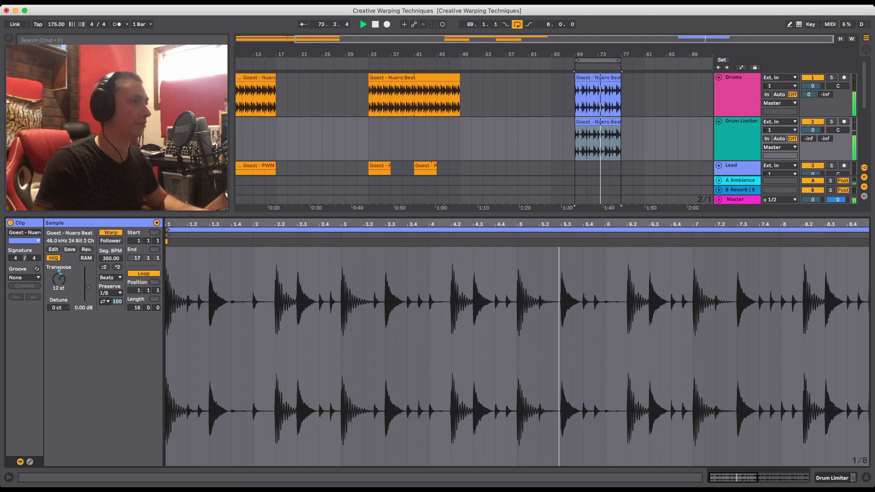
key("space")
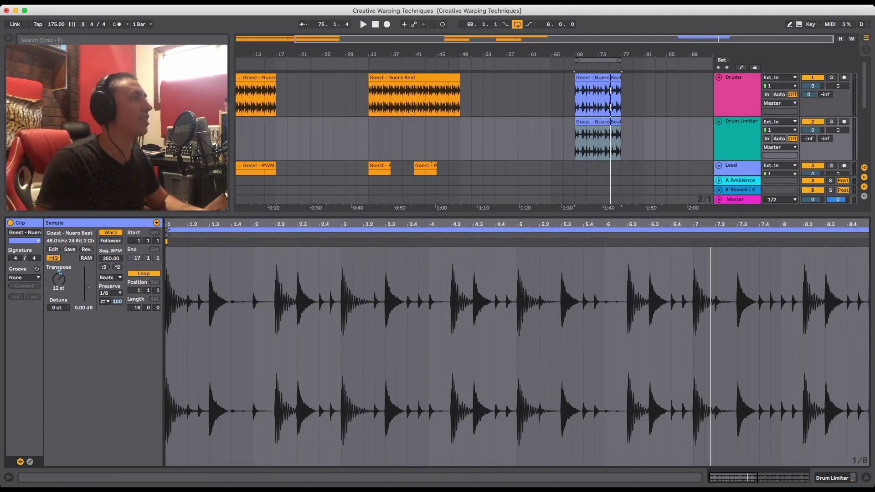
Inspect the orange Nuero Beat clips on the Drums track, and audition the original at bar 1 with the track soloed.
left_click(414, 77)
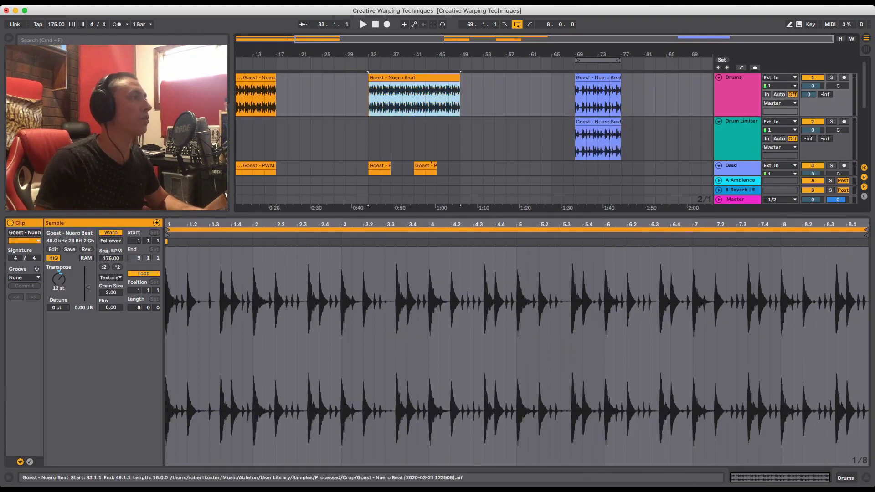
left_click(267, 78)
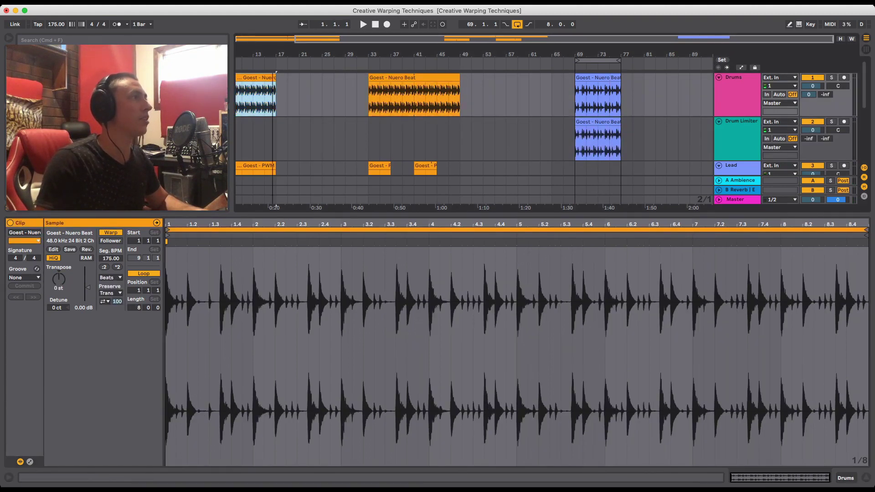
left_click_drag(272, 54, 323, 54)
left_click(831, 78)
key("space")
key("space")
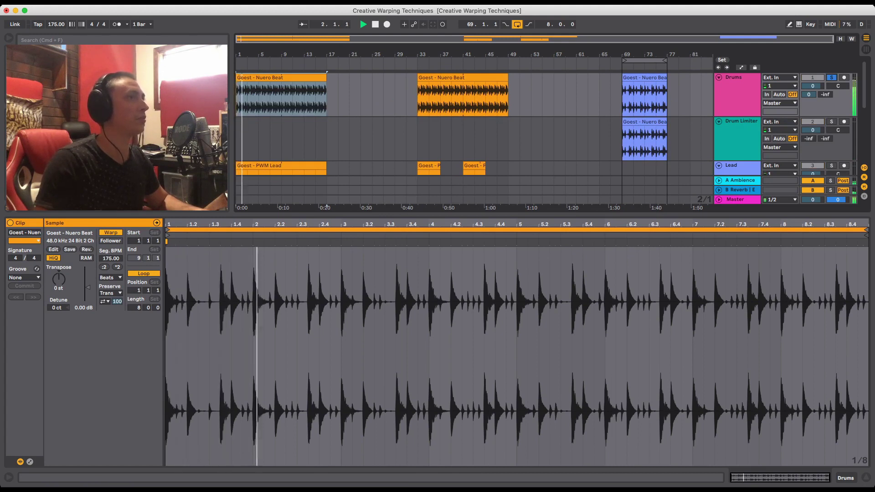
Audition the looped section from bar 69 with the Drums track unsoloed for comparison, and close the clip view.
left_click(645, 61)
key("space")
key("space")
left_click(831, 78)
key("space")
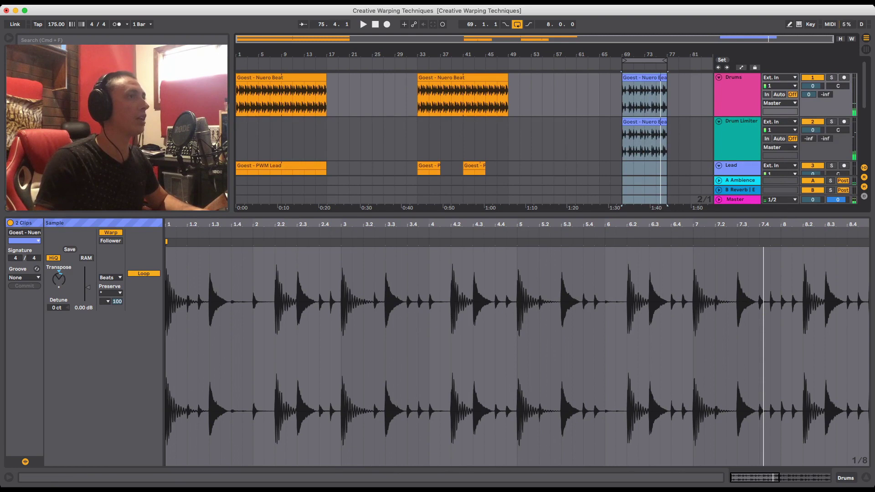
key("super+alt+l")
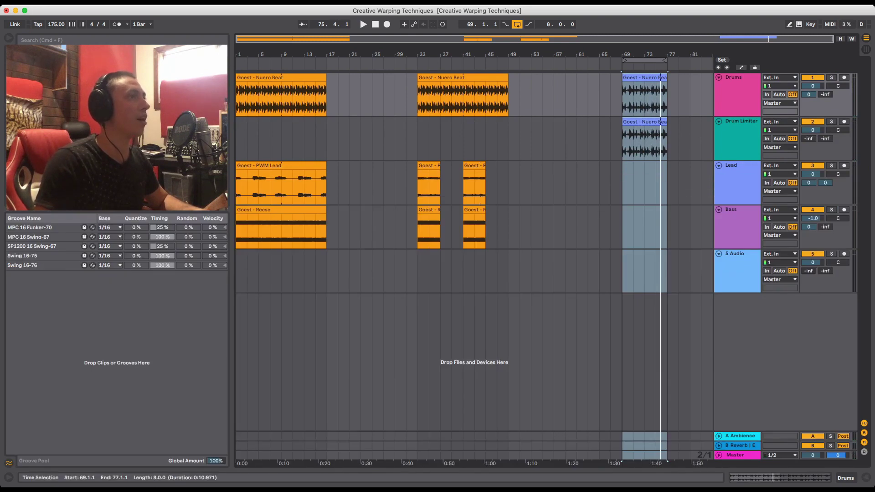